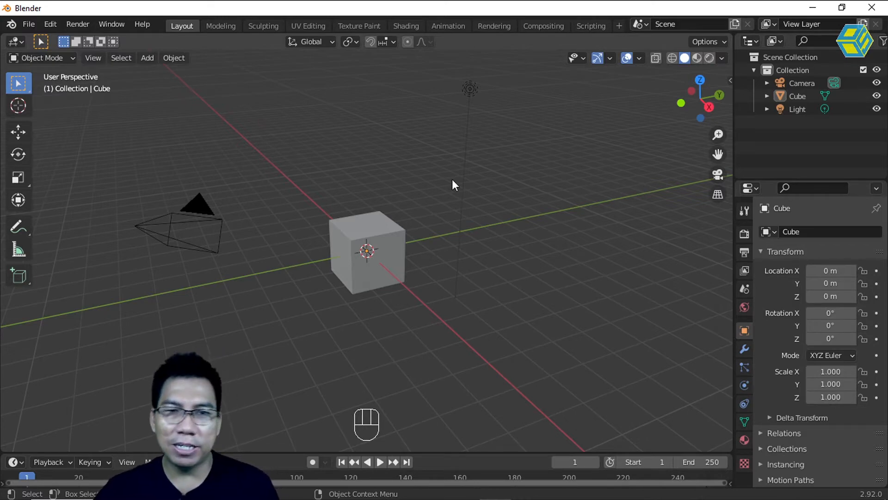
- Delete the default cube and add a UV sphere mesh in its place
{"action": "left_click", "coordinate": [381, 224]}
{"action": "key", "text": "Delete"}
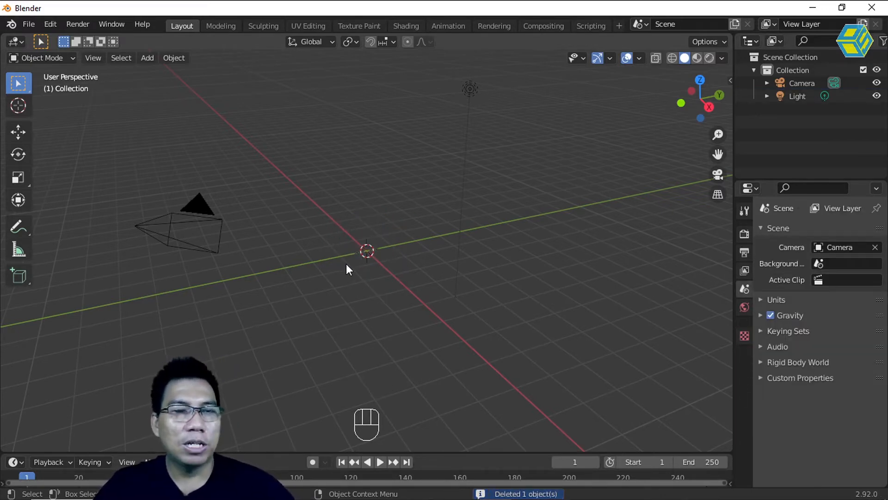
{"action": "left_click", "coordinate": [148, 59]}
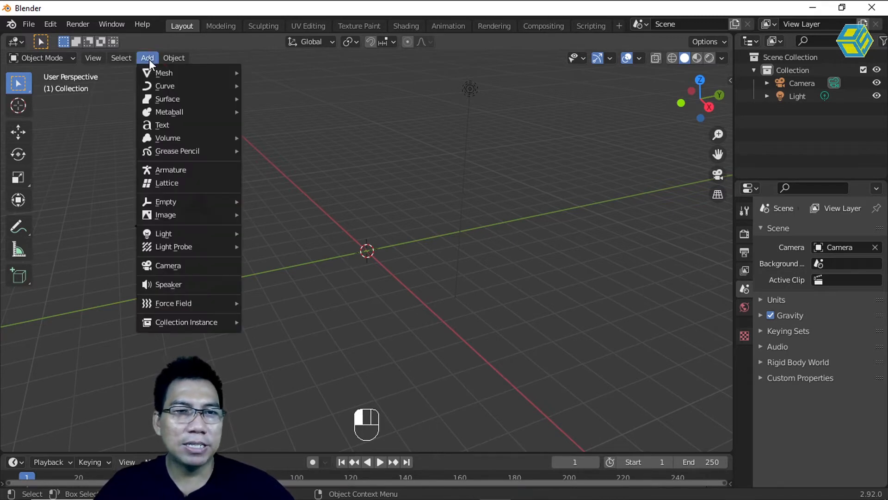
{"action": "mouse_move", "coordinate": [158, 72]}
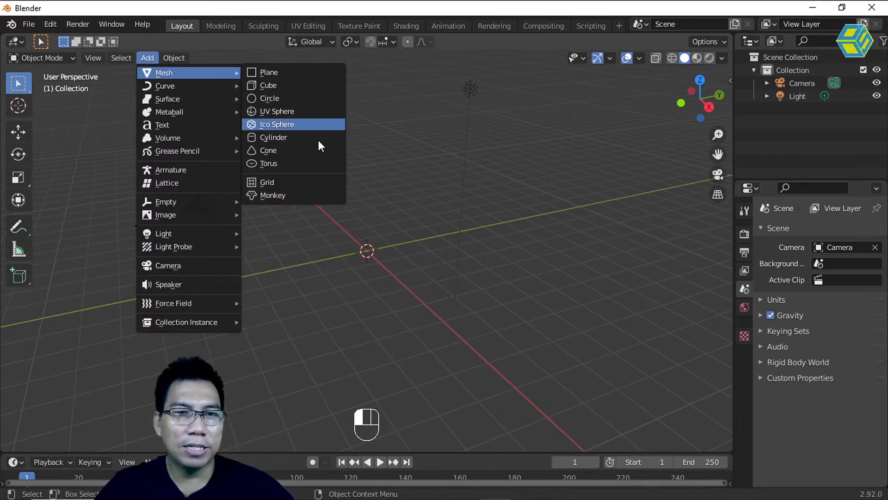
{"action": "left_click", "coordinate": [297, 111]}
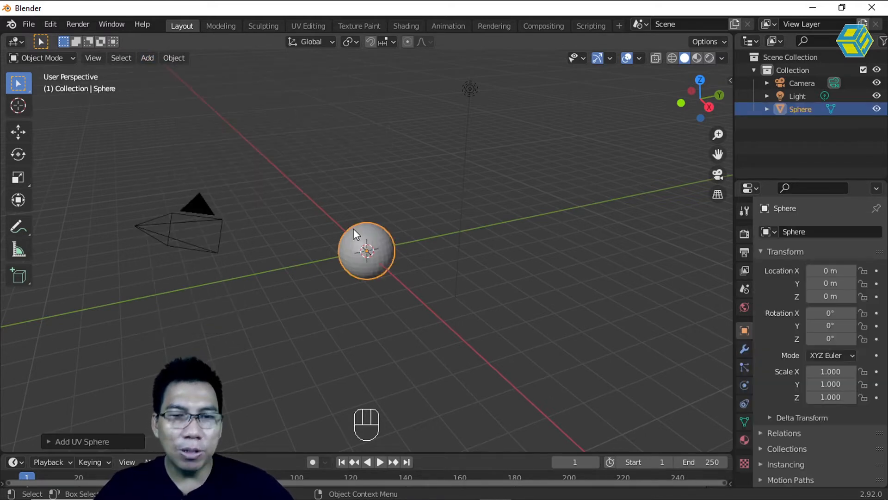
{"action": "scroll", "coordinate": [365, 252], "scroll_direction": "up", "scroll_amount": 6}
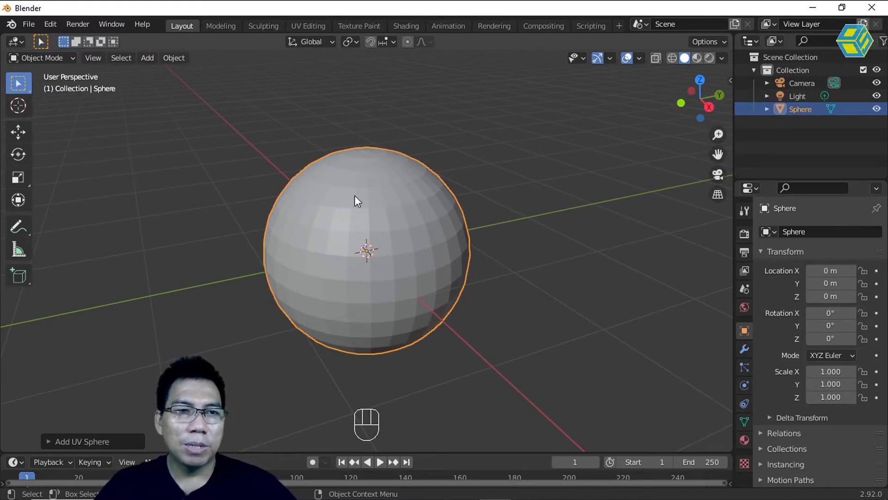
- Put the sphere into Edit Mode and deselect all of its vertices
{"action": "left_click", "coordinate": [54, 57]}
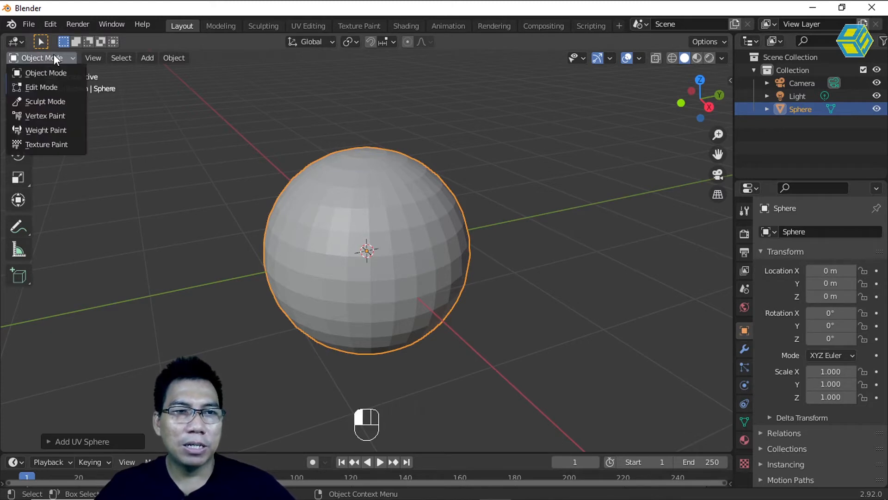
{"action": "left_click", "coordinate": [53, 87]}
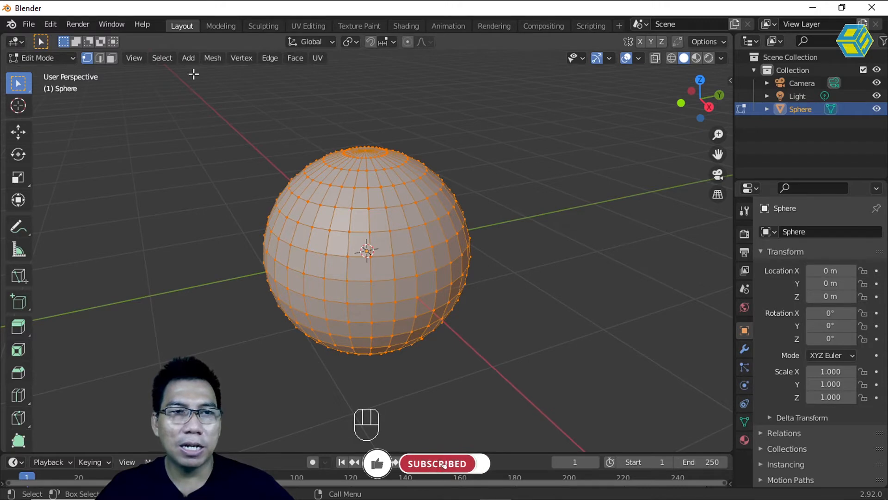
{"action": "key", "text": "alt+a"}
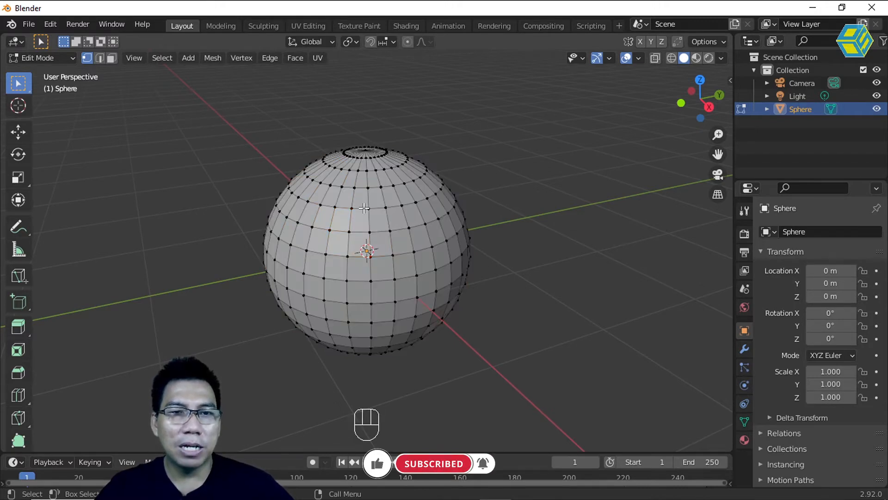
- Select a single vertex on the sphere's upper half in vertex select mode and enable proportional editing
{"action": "left_click", "coordinate": [99, 57]}
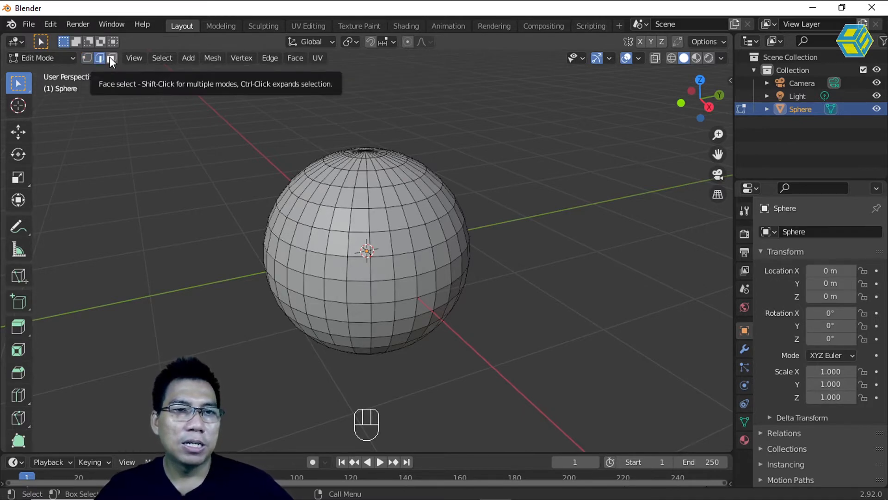
{"action": "left_click", "coordinate": [111, 59]}
{"action": "left_click", "coordinate": [87, 57]}
{"action": "left_click", "coordinate": [381, 185]}
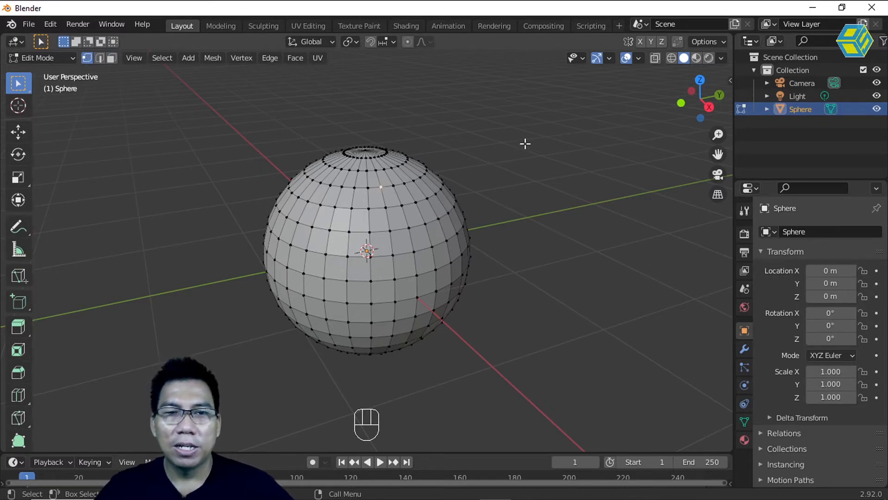
{"action": "left_click", "coordinate": [407, 42]}
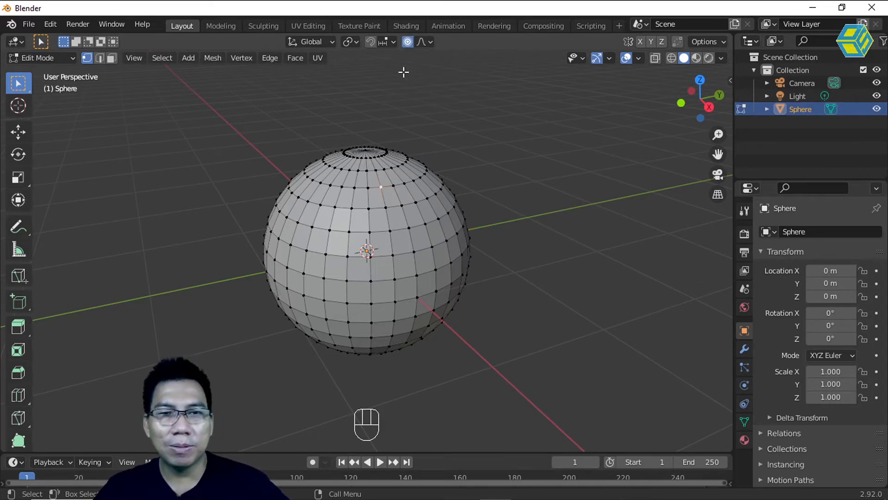
{"action": "left_click", "coordinate": [376, 170]}
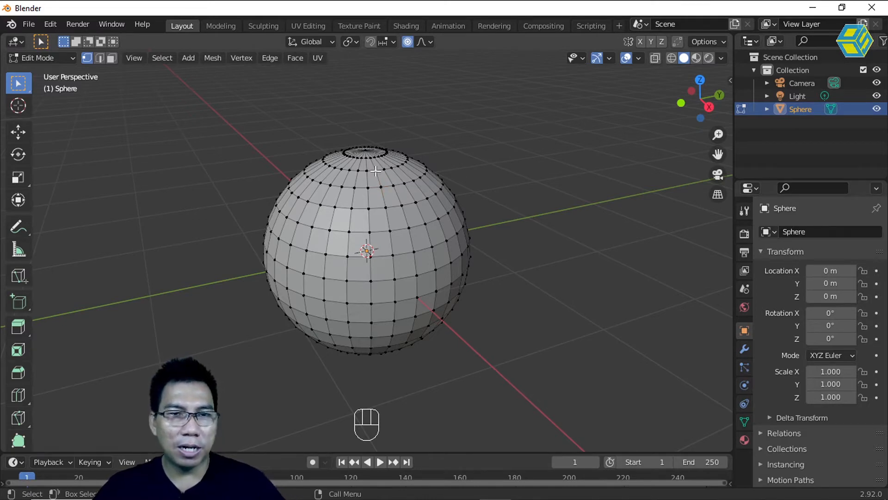
{"action": "key", "text": "g"}
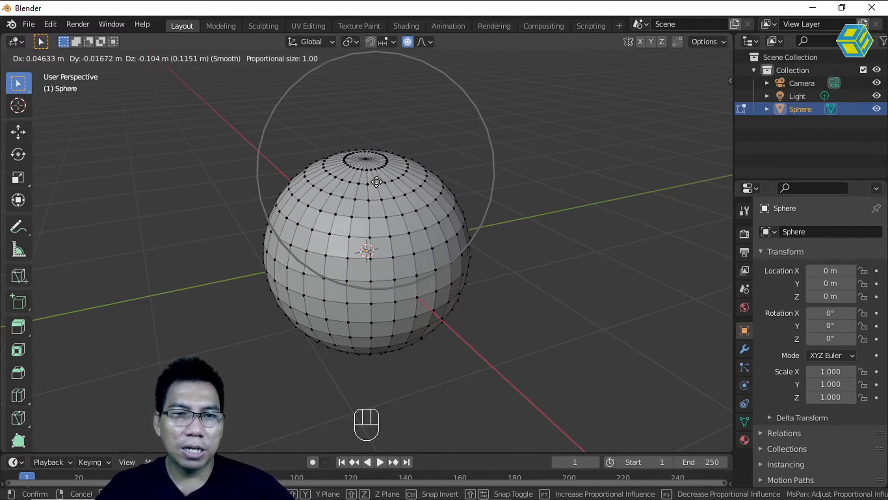
{"action": "scroll", "coordinate": [377, 180], "scroll_direction": "down", "scroll_amount": 4}
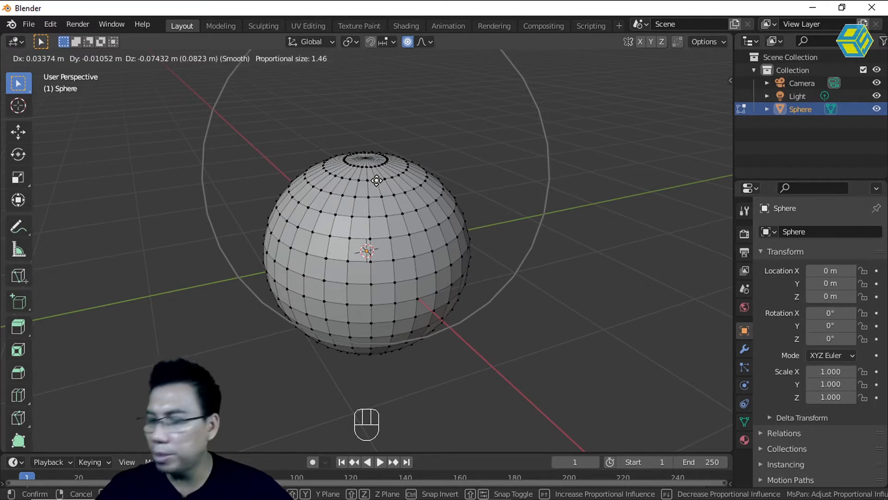
{"action": "scroll", "coordinate": [376, 181], "scroll_direction": "up", "scroll_amount": 13}
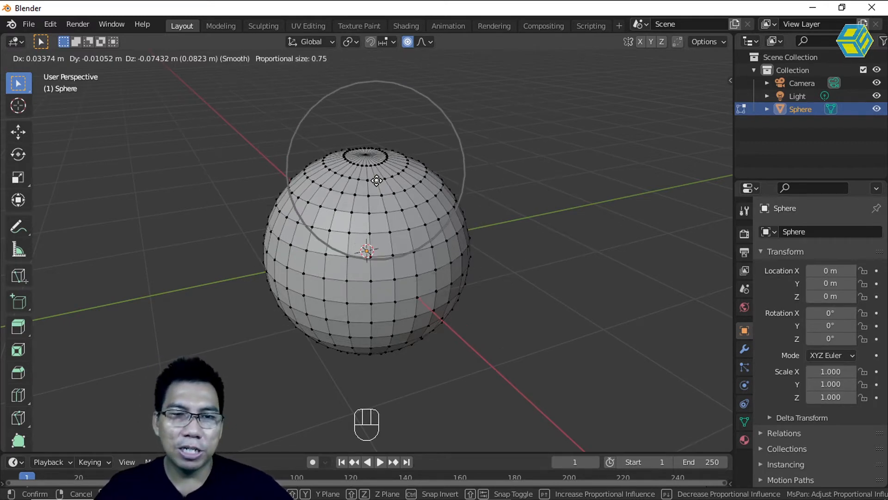
{"action": "scroll", "coordinate": [377, 180], "scroll_direction": "up", "scroll_amount": 5}
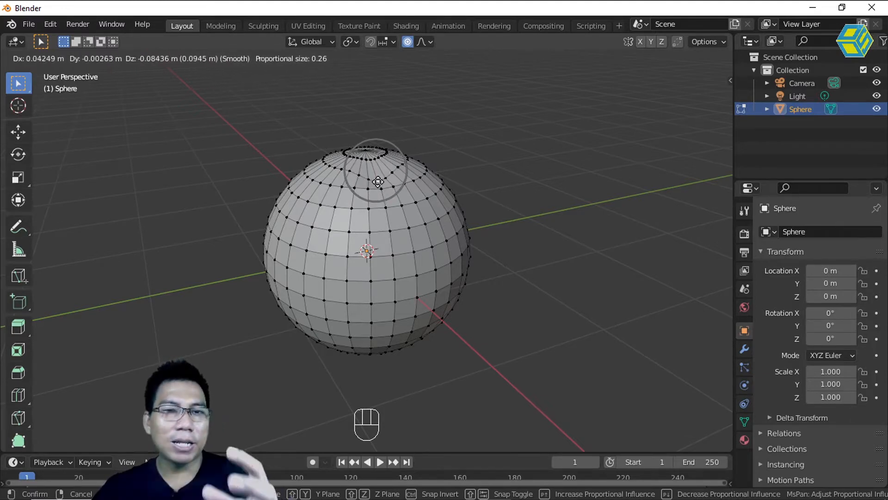
{"action": "scroll", "coordinate": [379, 182], "scroll_direction": "up", "scroll_amount": 2}
{"action": "scroll", "coordinate": [378, 181], "scroll_direction": "down", "scroll_amount": 13}
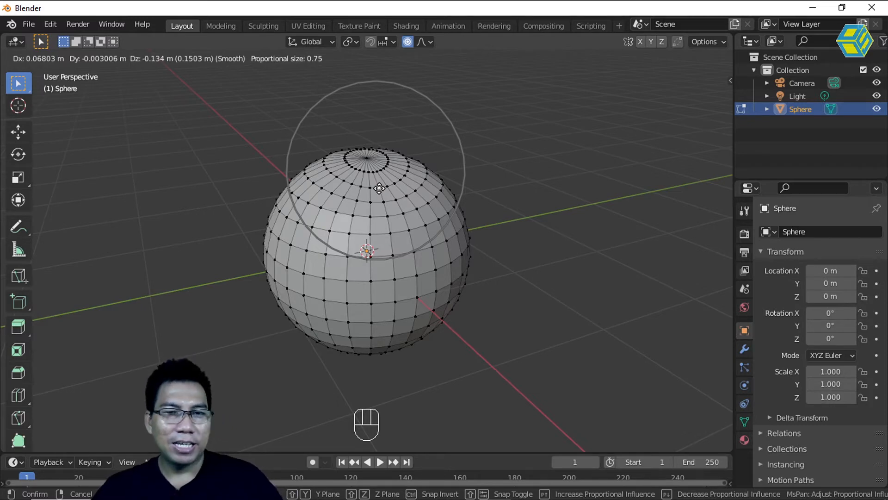
{"action": "scroll", "coordinate": [379, 188], "scroll_direction": "down", "scroll_amount": 3}
{"action": "scroll", "coordinate": [380, 186], "scroll_direction": "up", "scroll_amount": 4}
{"action": "scroll", "coordinate": [379, 184], "scroll_direction": "down", "scroll_amount": 1}
{"action": "scroll", "coordinate": [380, 184], "scroll_direction": "up", "scroll_amount": 5}
{"action": "scroll", "coordinate": [380, 184], "scroll_direction": "down", "scroll_amount": 8}
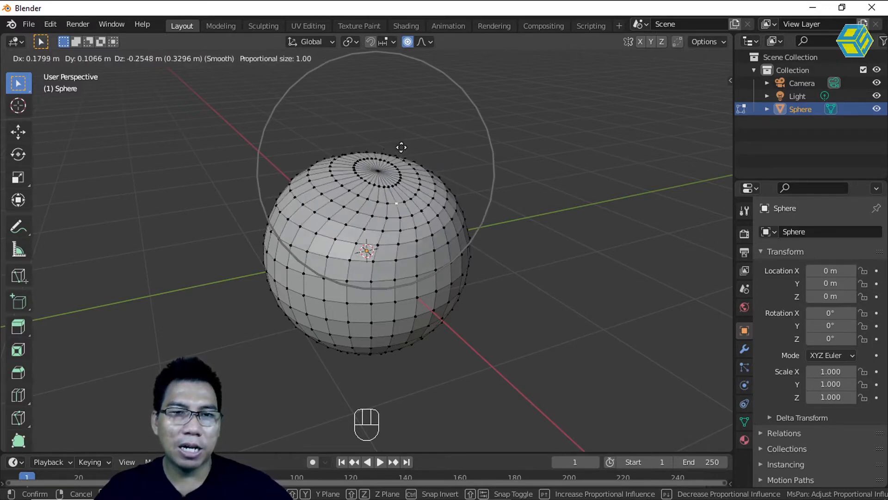
{"action": "key", "text": "Escape"}
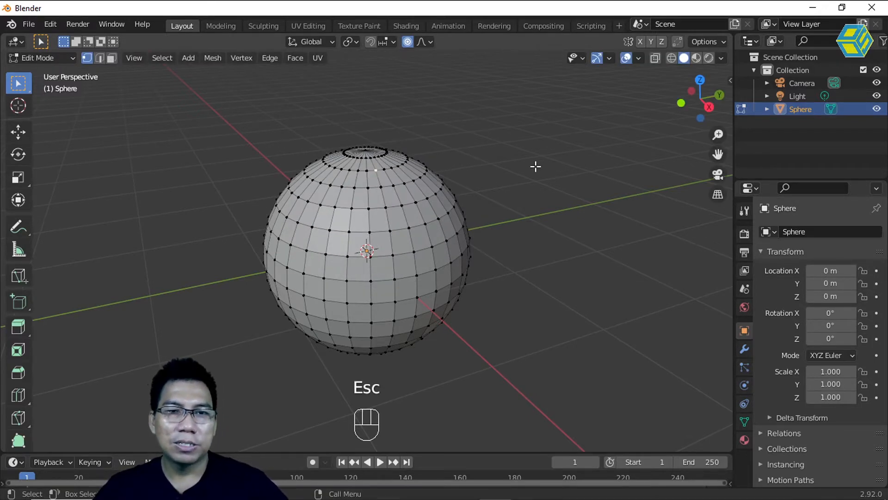
{"action": "middle_click_drag", "start_coordinate": [515, 180], "coordinate": [436, 206]}
{"action": "scroll", "coordinate": [380, 196], "scroll_direction": "down", "scroll_amount": 7}
{"action": "scroll", "coordinate": [381, 193], "scroll_direction": "up", "scroll_amount": 2}
{"action": "scroll", "coordinate": [436, 206], "scroll_direction": "down", "scroll_amount": 5}
{"action": "middle_click_drag", "start_coordinate": [390, 227], "coordinate": [426, 222]}
{"action": "scroll", "coordinate": [407, 226], "scroll_direction": "up", "scroll_amount": 4}
{"action": "scroll", "coordinate": [406, 225], "scroll_direction": "up", "scroll_amount": 1}
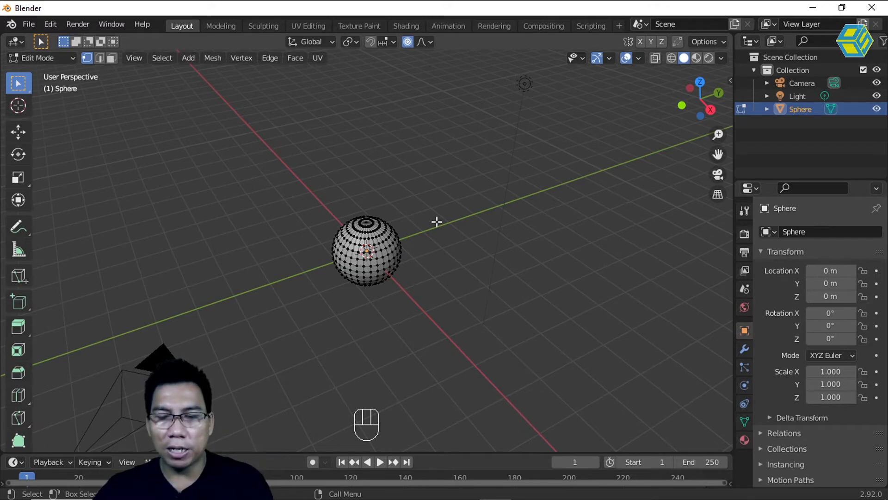
- In the right orthographic view, move the sphere's bottom vertex slightly upward with smooth proportional editing at a proportional size of 1.33
{"action": "key", "text": "KP_3"}
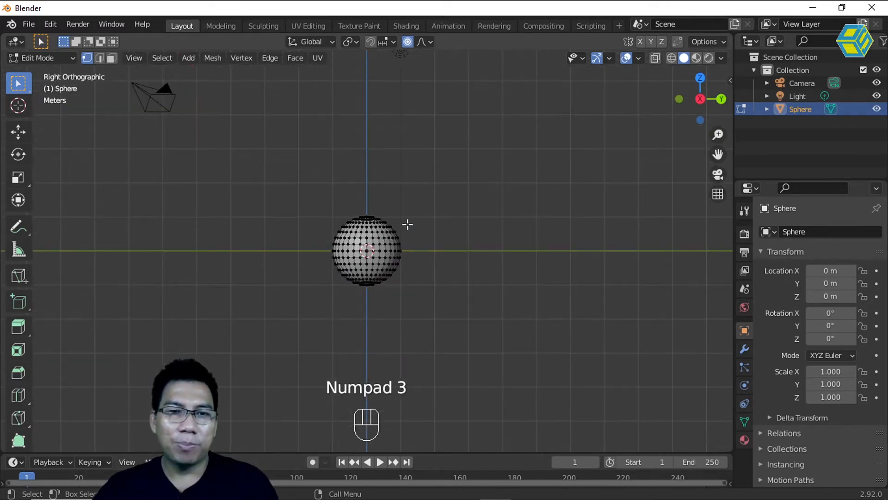
{"action": "scroll", "coordinate": [393, 222], "scroll_direction": "up", "scroll_amount": 4}
{"action": "scroll", "coordinate": [392, 221], "scroll_direction": "up", "scroll_amount": 3}
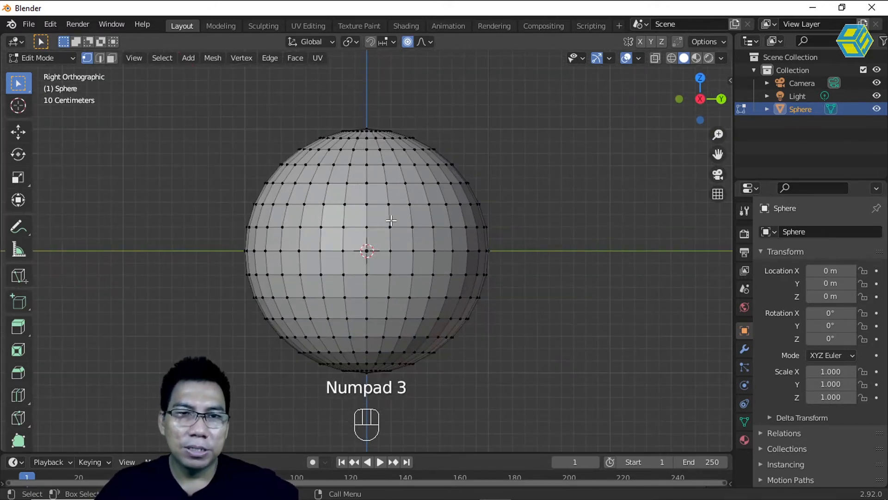
{"action": "left_click", "coordinate": [369, 377]}
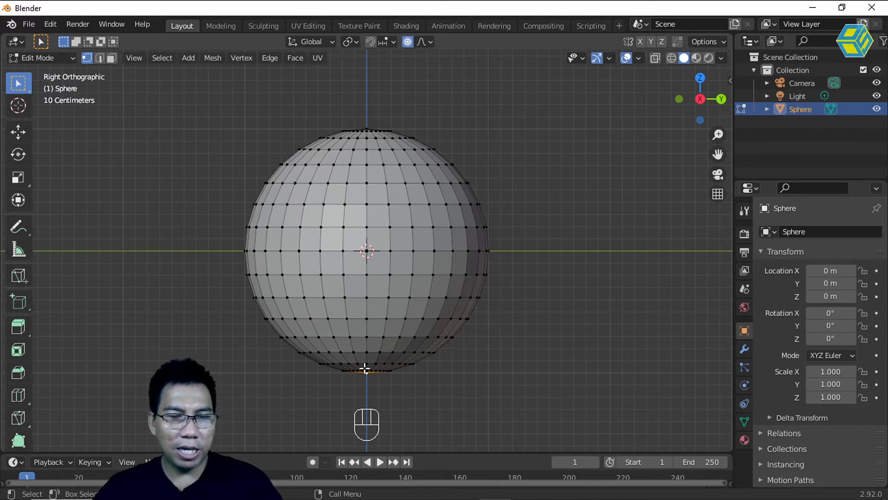
{"action": "key", "text": "g"}
{"action": "scroll", "coordinate": [367, 360], "scroll_direction": "up", "scroll_amount": 2}
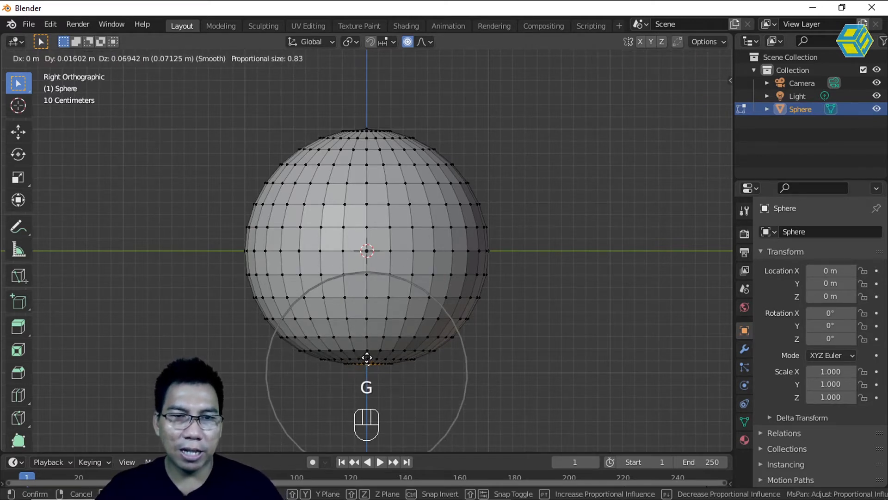
{"action": "scroll", "coordinate": [366, 358], "scroll_direction": "down", "scroll_amount": 2}
{"action": "scroll", "coordinate": [367, 358], "scroll_direction": "up", "scroll_amount": 14}
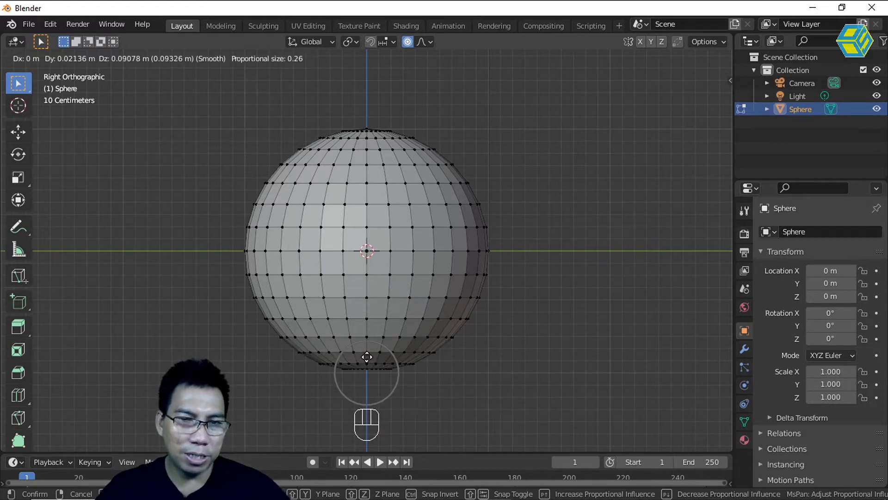
{"action": "scroll", "coordinate": [367, 357], "scroll_direction": "down", "scroll_amount": 17}
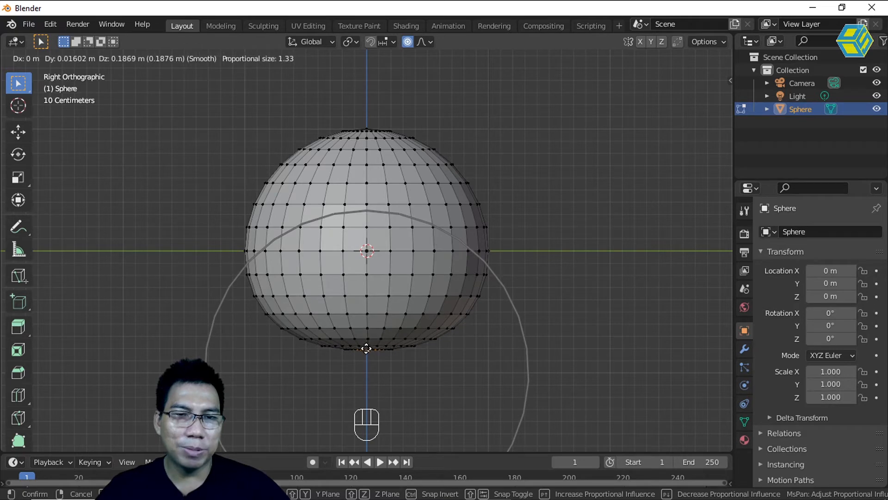
{"action": "left_click", "coordinate": [367, 349]}
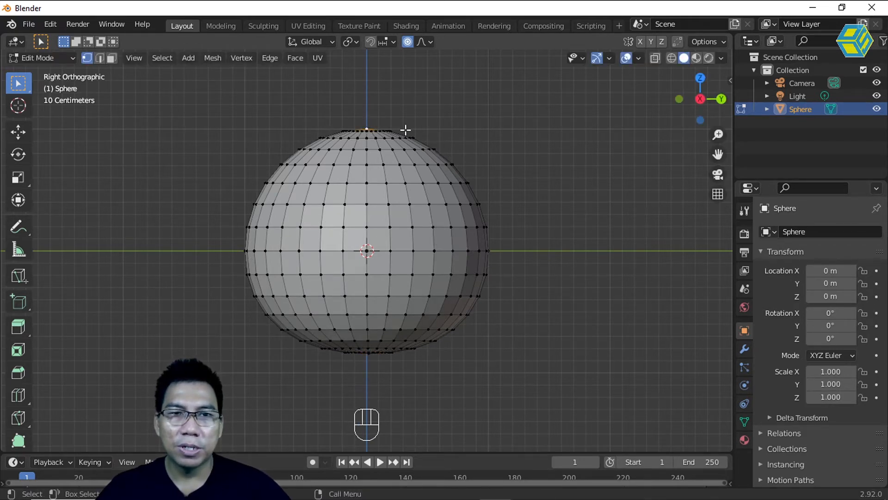
- Move the sphere's top vertex up about 0.21 m along global Z with smooth proportional editing at a proportional size of 1.95
{"action": "scroll", "coordinate": [368, 125], "scroll_direction": "up", "scroll_amount": 7}
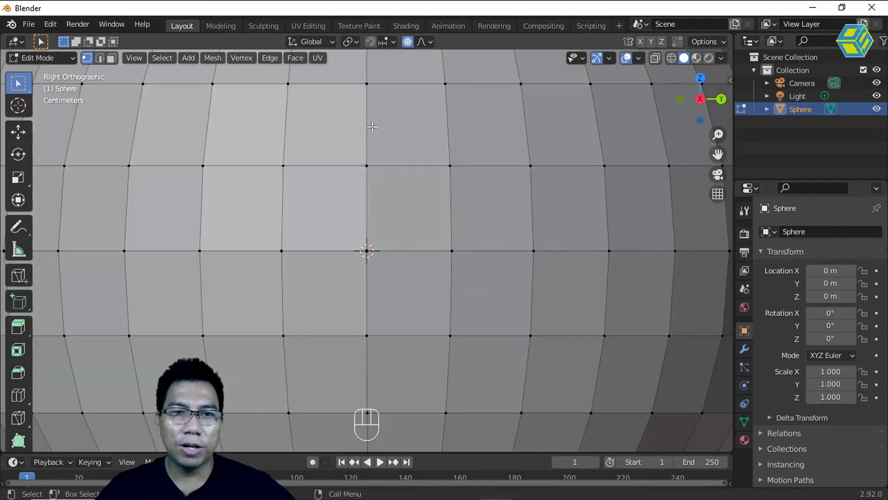
{"action": "scroll", "coordinate": [370, 124], "scroll_direction": "down", "scroll_amount": 7}
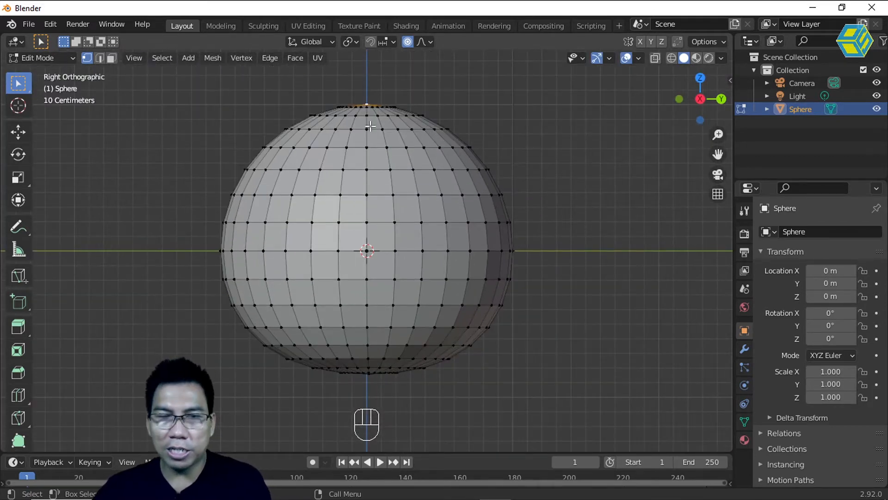
{"action": "key", "text": "KP_Decimal"}
{"action": "scroll", "coordinate": [366, 228], "scroll_direction": "up", "scroll_amount": 5}
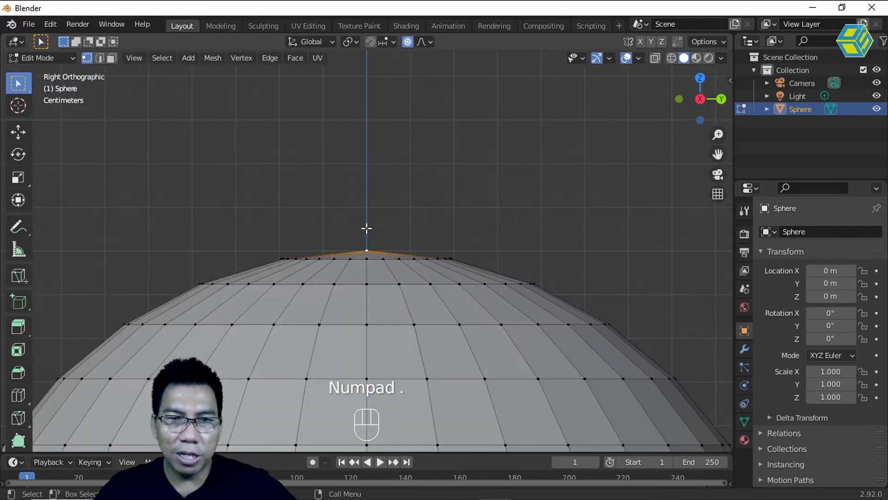
{"action": "scroll", "coordinate": [367, 257], "scroll_direction": "down", "scroll_amount": 6}
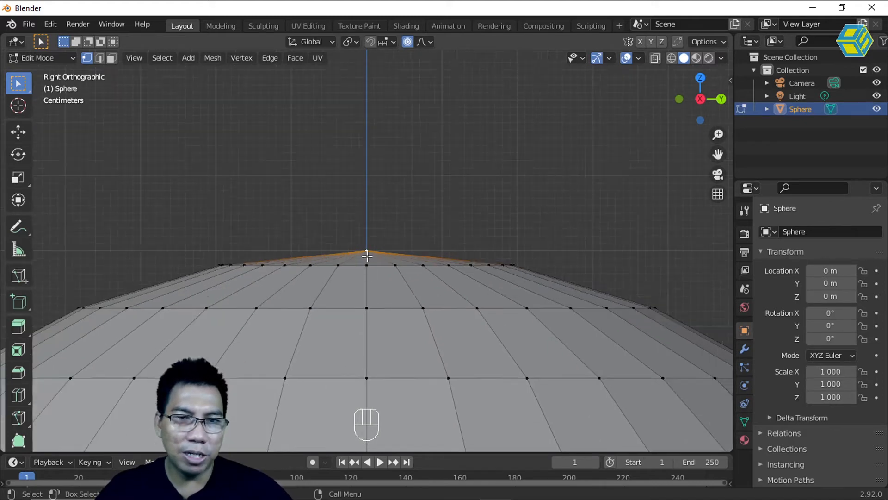
{"action": "scroll", "coordinate": [367, 253], "scroll_direction": "down", "scroll_amount": 2}
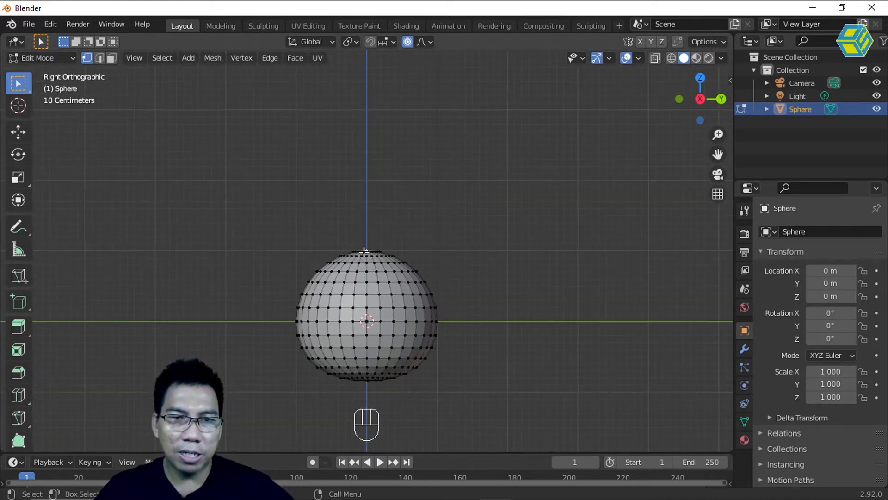
{"action": "key", "text": "g"}
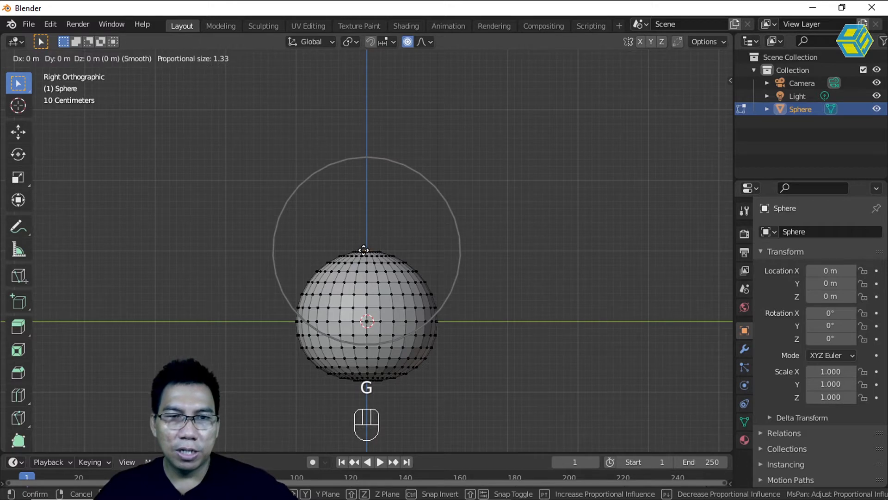
{"action": "scroll", "coordinate": [364, 250], "scroll_direction": "down", "scroll_amount": 4}
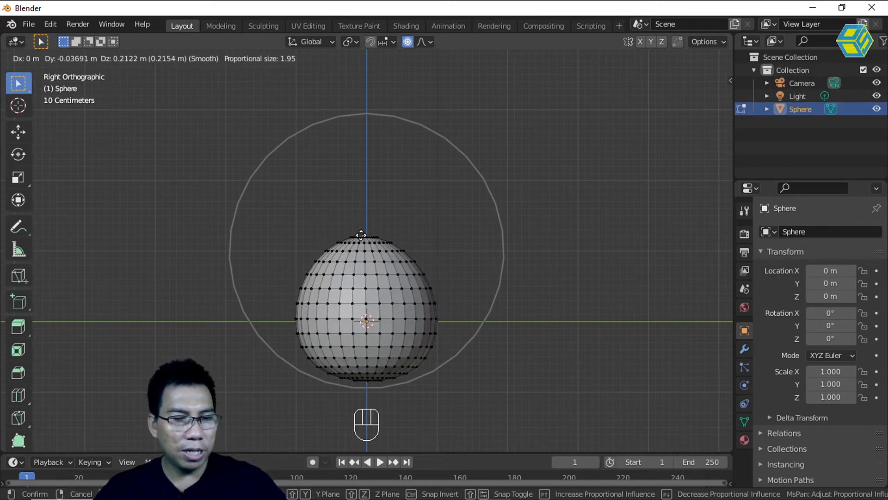
{"action": "key", "text": "z"}
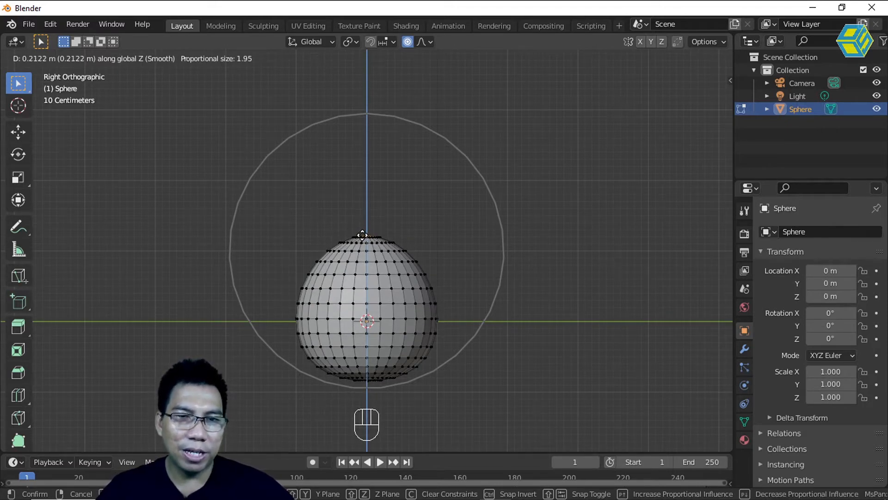
{"action": "left_click", "coordinate": [367, 235]}
- Select the sphere's bottom vertex and move it slightly downward along global Z with smooth proportional editing at a proportional size of 1.95
{"action": "scroll", "coordinate": [359, 379], "scroll_direction": "up", "scroll_amount": 4}
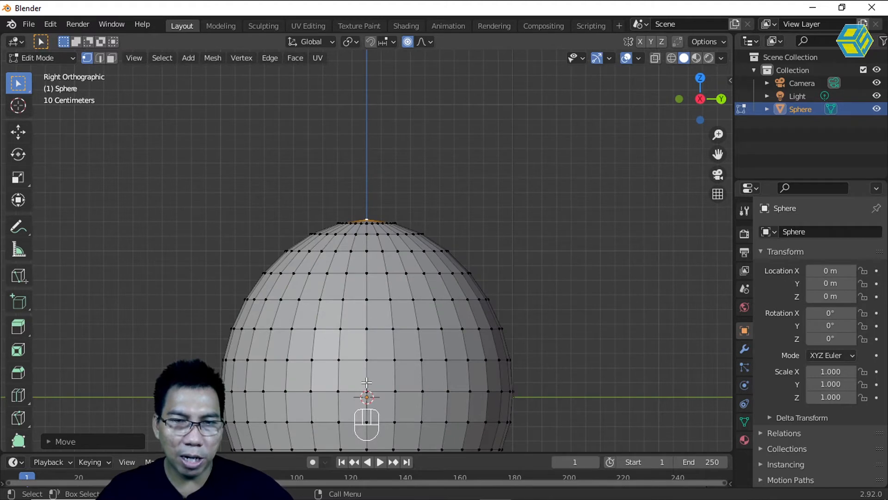
{"action": "middle_click_drag", "start_coordinate": [373, 374], "coordinate": [384, 211], "text": "shift"}
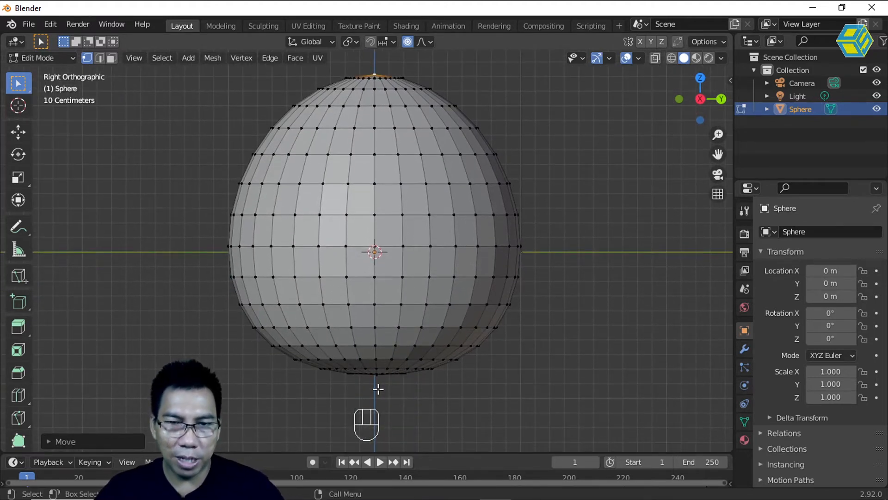
{"action": "scroll", "coordinate": [377, 390], "scroll_direction": "up", "scroll_amount": 2}
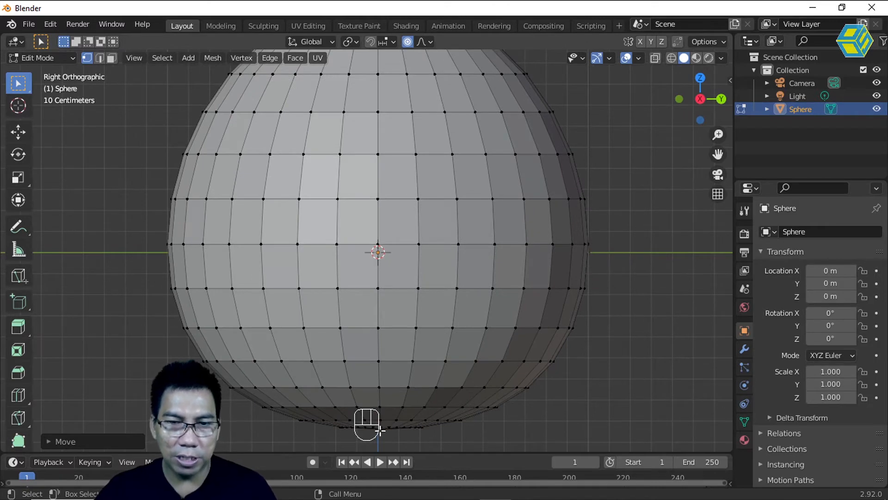
{"action": "left_click", "coordinate": [379, 429]}
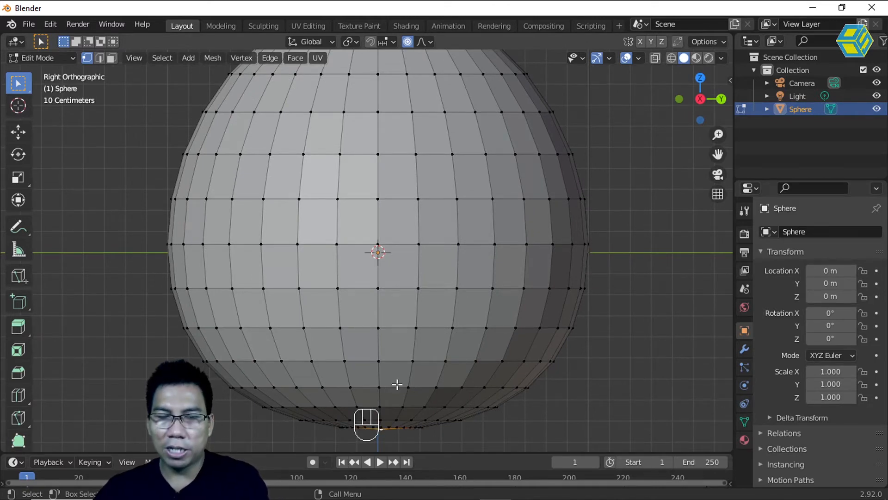
{"action": "key", "text": "KP_Decimal"}
{"action": "scroll", "coordinate": [360, 257], "scroll_direction": "up", "scroll_amount": 3}
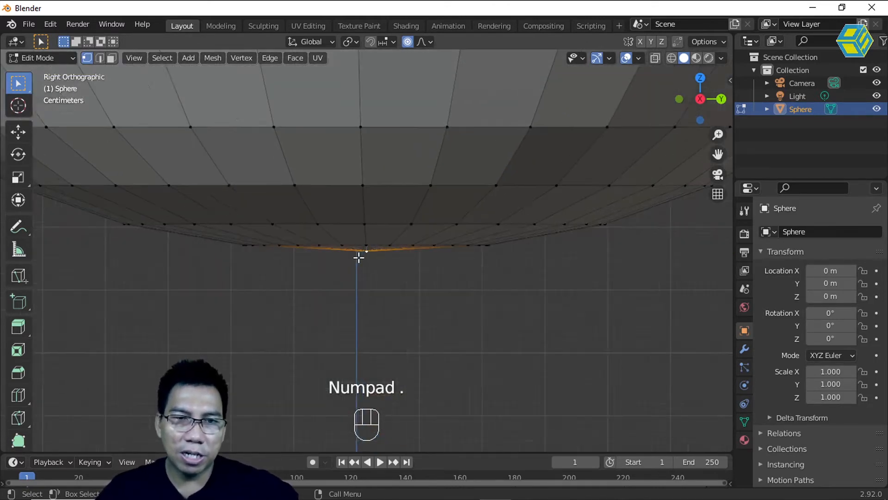
{"action": "scroll", "coordinate": [359, 257], "scroll_direction": "up", "scroll_amount": 2}
{"action": "scroll", "coordinate": [367, 256], "scroll_direction": "down", "scroll_amount": 8}
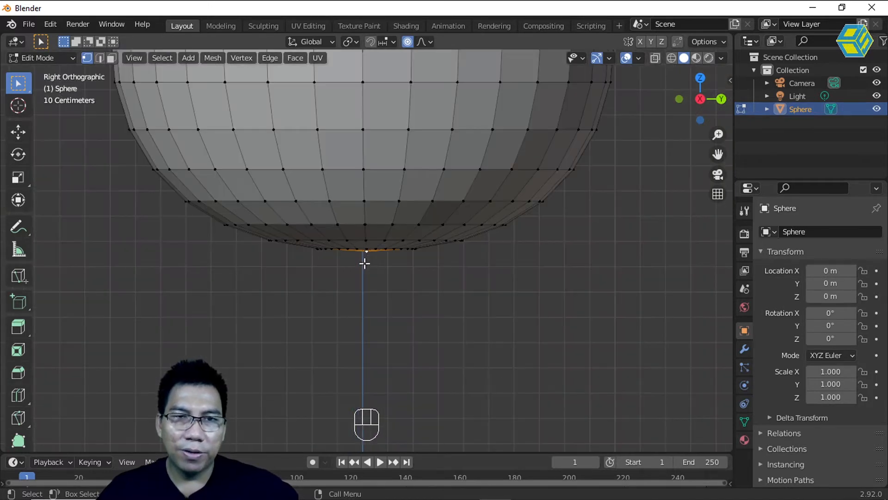
{"action": "scroll", "coordinate": [375, 180], "scroll_direction": "up", "scroll_amount": 4}
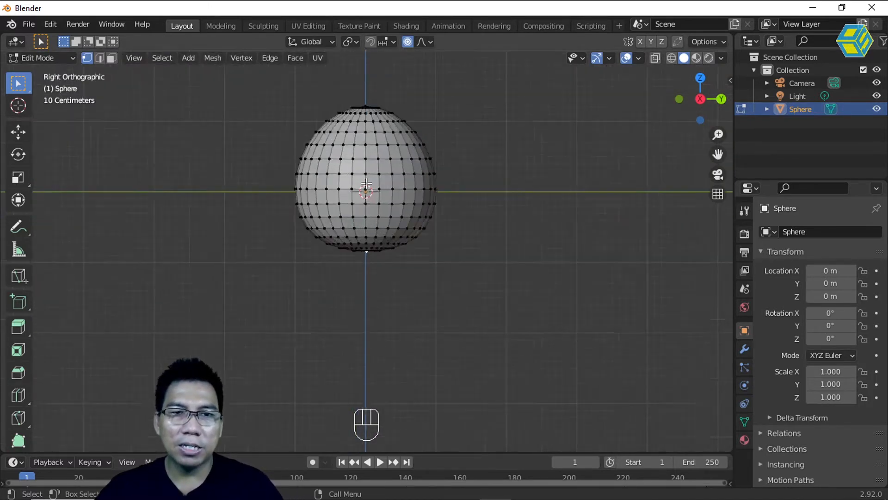
{"action": "scroll", "coordinate": [378, 176], "scroll_direction": "down", "scroll_amount": 3}
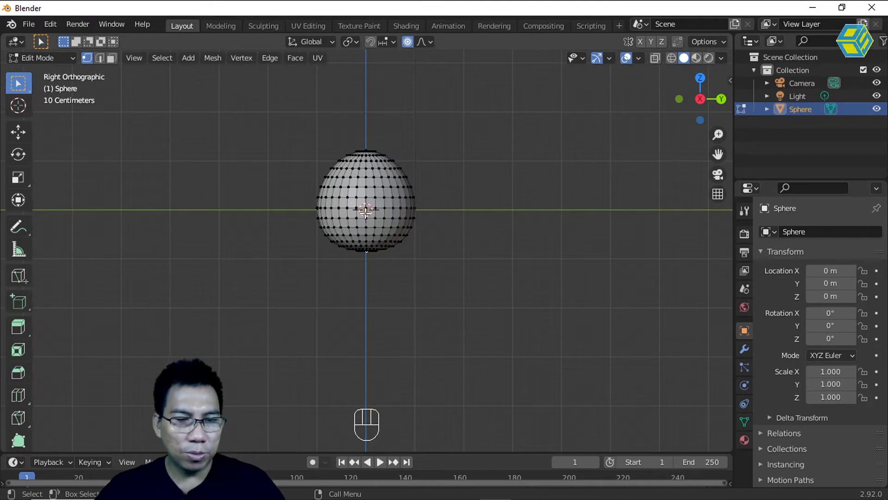
{"action": "key", "text": "g"}
{"action": "key", "text": "z"}
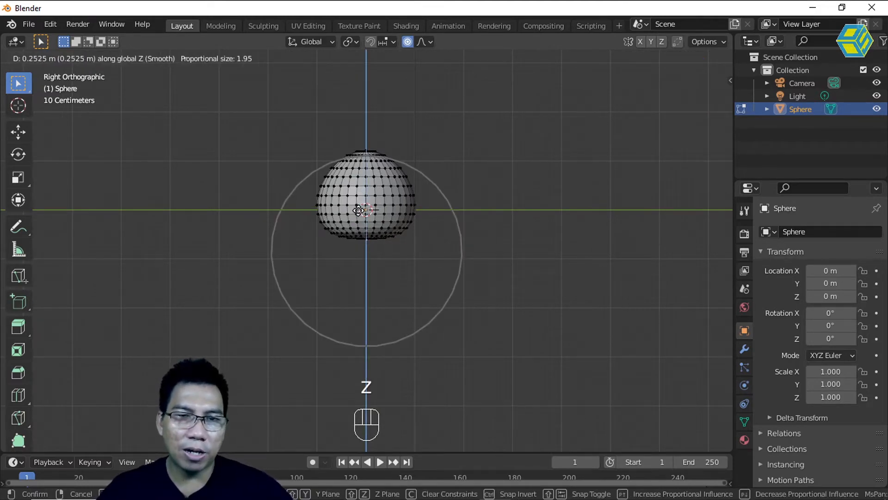
{"action": "left_click", "coordinate": [363, 213]}
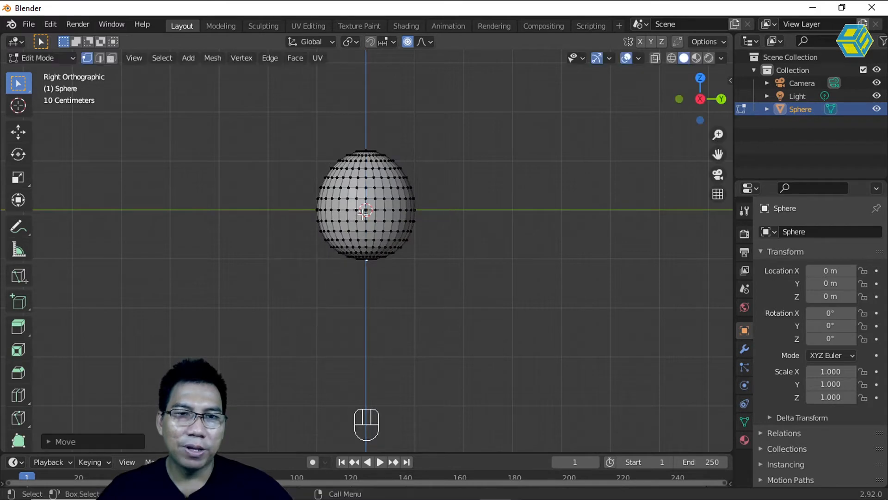
- Select two opposite vertices on the same horizontal ring in the upper half of the egg shape
{"action": "scroll", "coordinate": [365, 164], "scroll_direction": "up", "scroll_amount": 3}
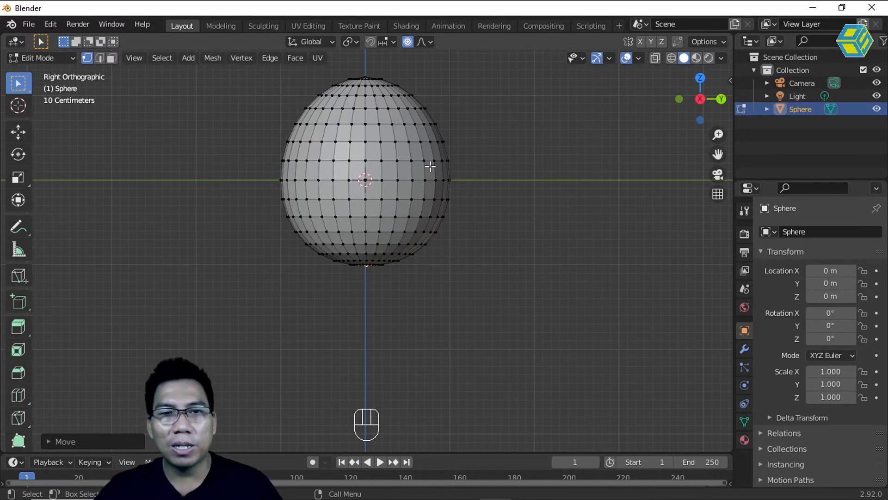
{"action": "middle_click_drag", "start_coordinate": [392, 173], "coordinate": [351, 199]}
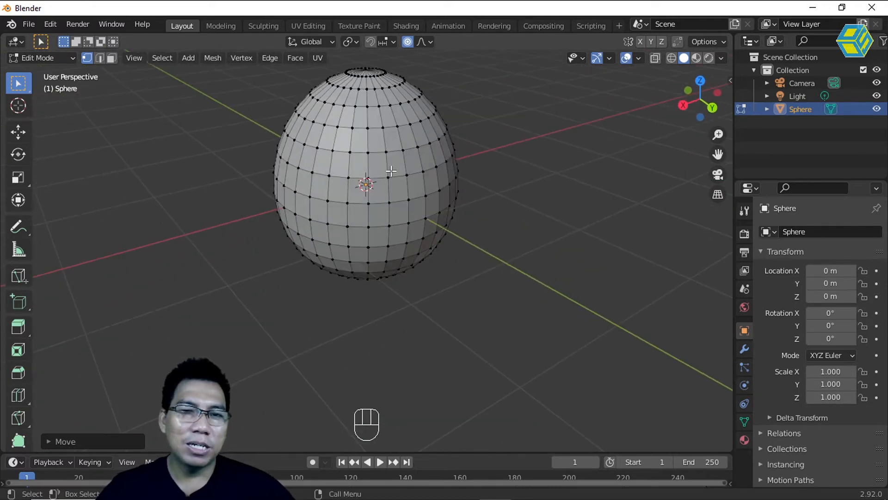
{"action": "middle_click_drag", "start_coordinate": [420, 194], "coordinate": [528, 222]}
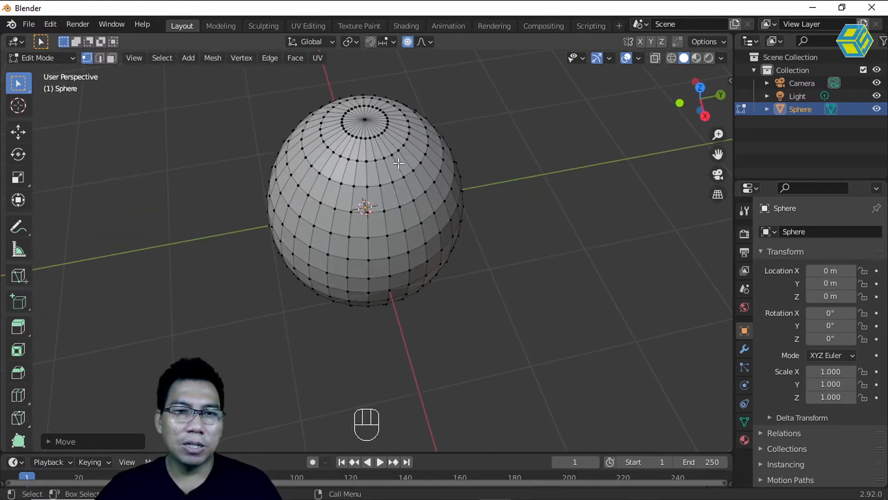
{"action": "middle_click_drag", "start_coordinate": [407, 157], "coordinate": [405, 214], "text": "shift"}
{"action": "scroll", "coordinate": [405, 214], "scroll_direction": "up", "scroll_amount": 1}
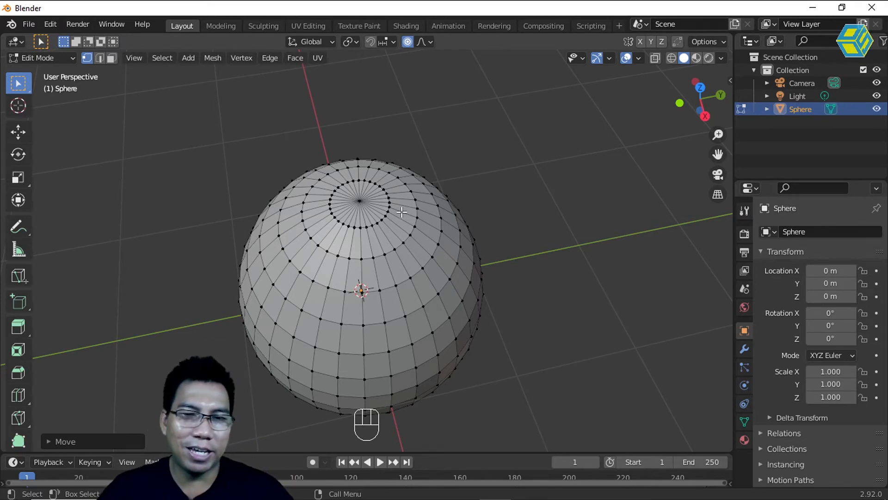
{"action": "scroll", "coordinate": [395, 224], "scroll_direction": "up", "scroll_amount": 2}
{"action": "middle_click_drag", "start_coordinate": [394, 223], "coordinate": [378, 236]}
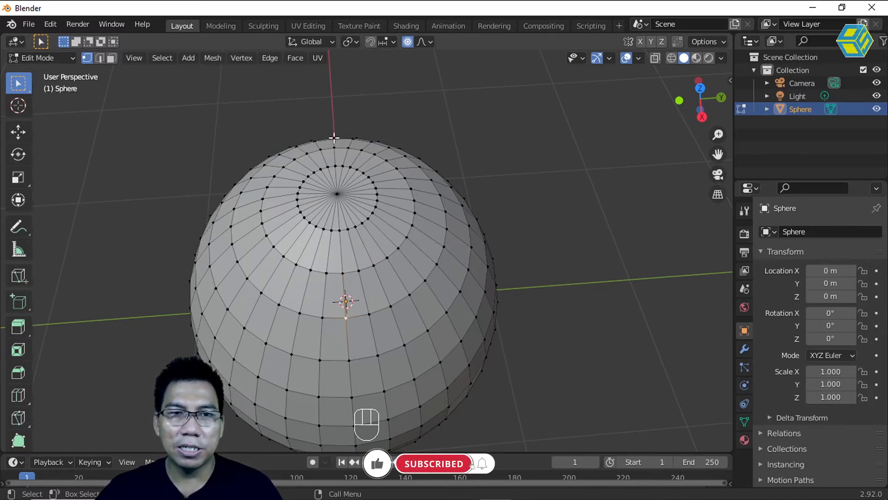
{"action": "middle_click_drag", "start_coordinate": [334, 139], "coordinate": [444, 238]}
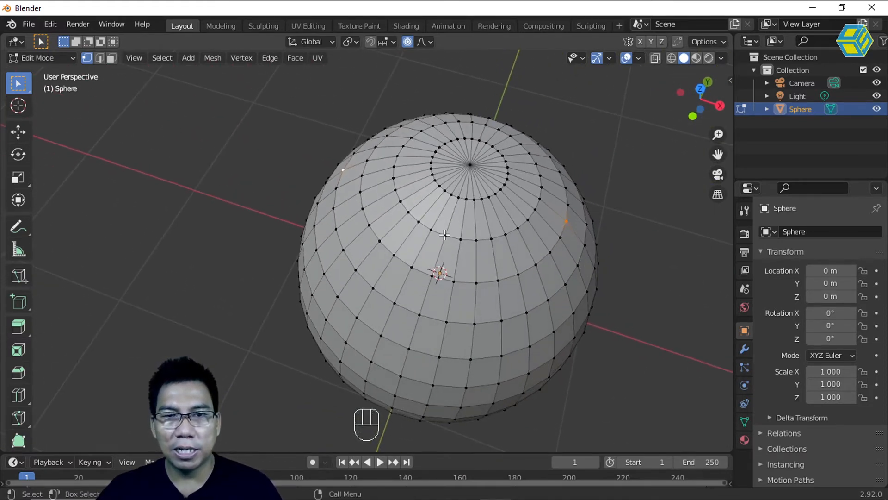
- Add a third vertex to the selection on the same upper ring, midway between the two selected ones
{"action": "key", "text": "shift"}
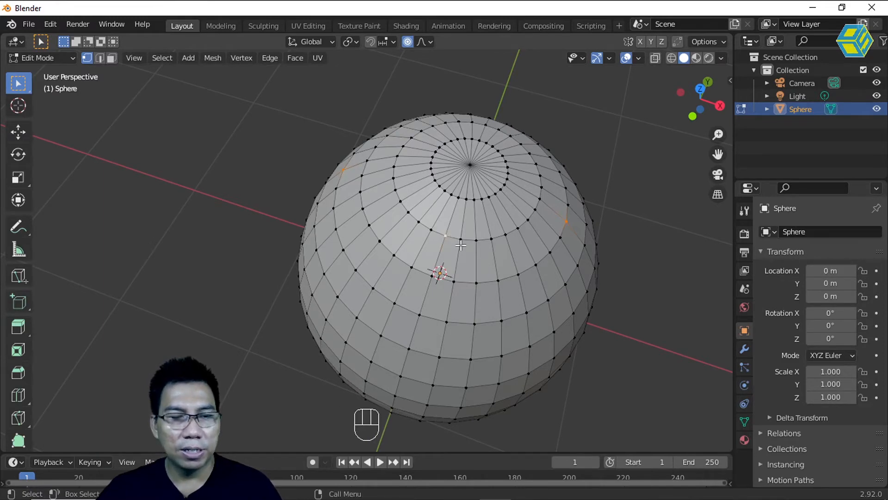
{"action": "key", "text": "ctrl+z"}
{"action": "key", "text": "shift"}
{"action": "middle_click_drag", "start_coordinate": [522, 253], "coordinate": [378, 274]}
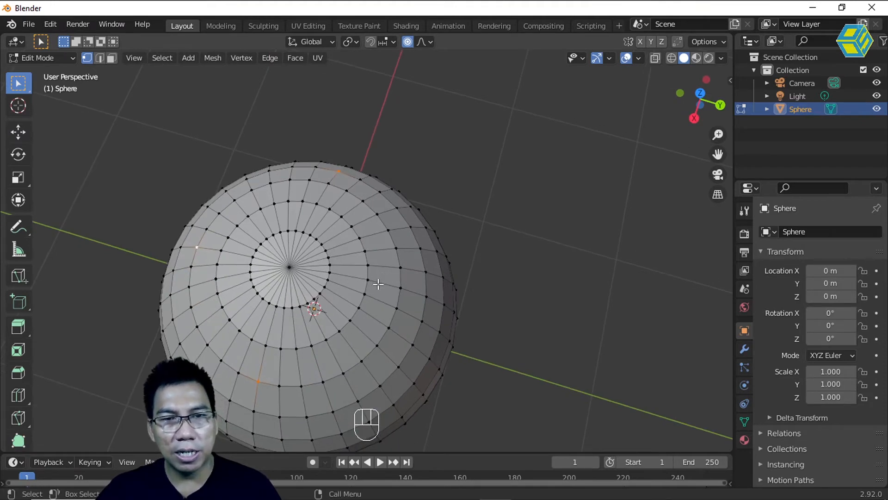
- Add the fourth vertex on the same upper ring so the four selected vertices are evenly spaced around it
{"action": "middle_click_drag", "start_coordinate": [450, 303], "coordinate": [336, 251]}
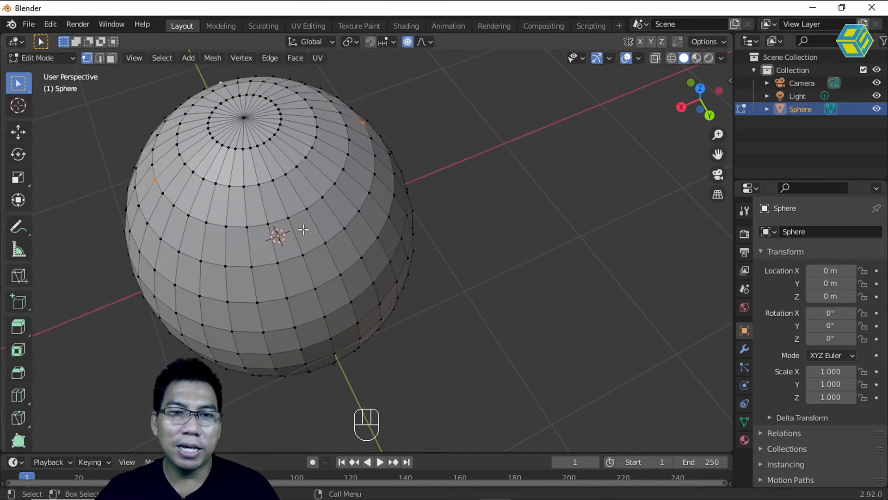
{"action": "key", "text": "shift"}
{"action": "middle_click_drag", "start_coordinate": [352, 253], "coordinate": [371, 230]}
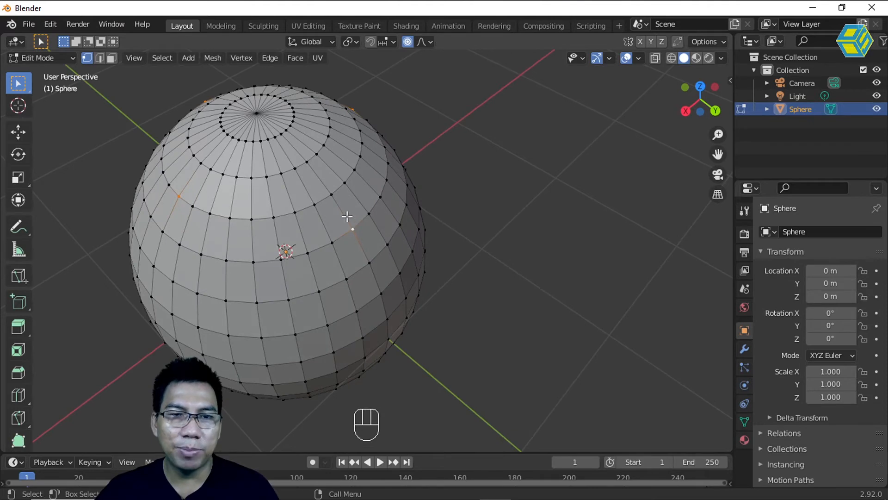
{"action": "key", "text": "shift"}
{"action": "key", "text": "shift"}
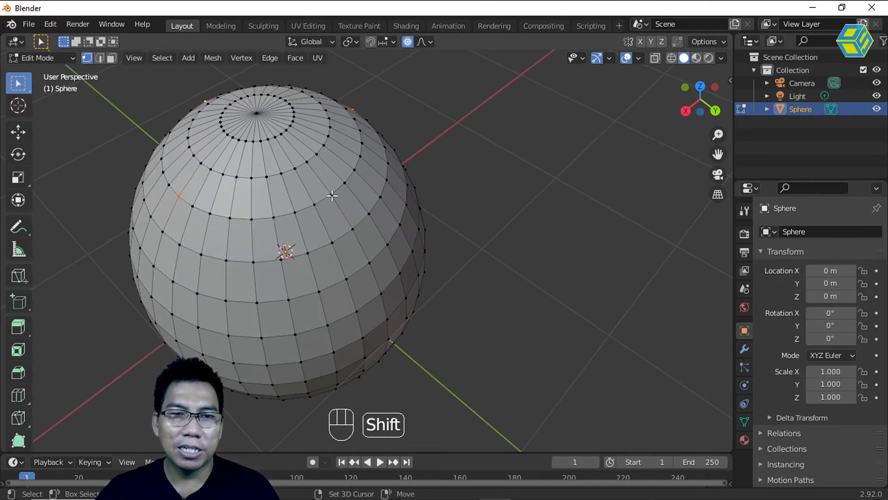
{"action": "middle_click_drag", "start_coordinate": [403, 208], "coordinate": [369, 196]}
{"action": "middle_click_drag", "start_coordinate": [432, 174], "coordinate": [403, 246], "text": "shift"}
{"action": "key", "text": "shift"}
{"action": "key", "text": "shift"}
{"action": "middle_click_drag", "start_coordinate": [345, 214], "coordinate": [586, 126]}
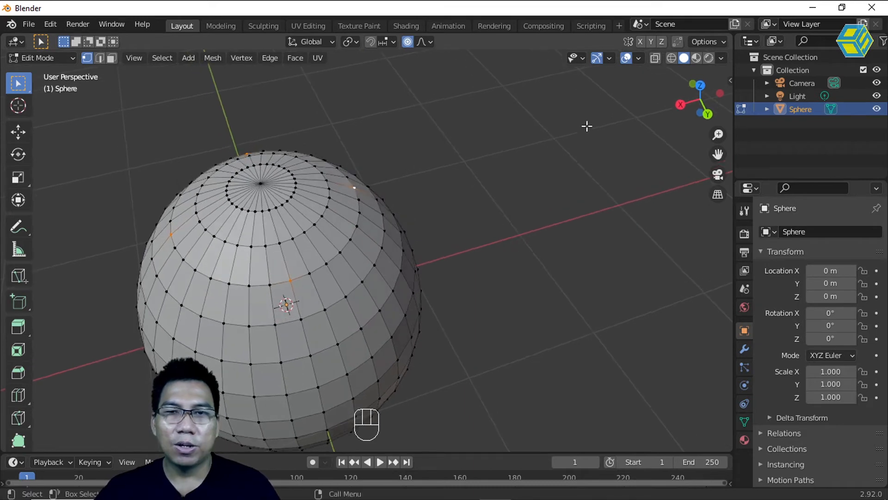
- Inspect the four selected vertices through the mesh with X-ray display, and return to the solid display
{"action": "left_click", "coordinate": [654, 57]}
{"action": "middle_click_drag", "start_coordinate": [385, 235], "coordinate": [444, 197]}
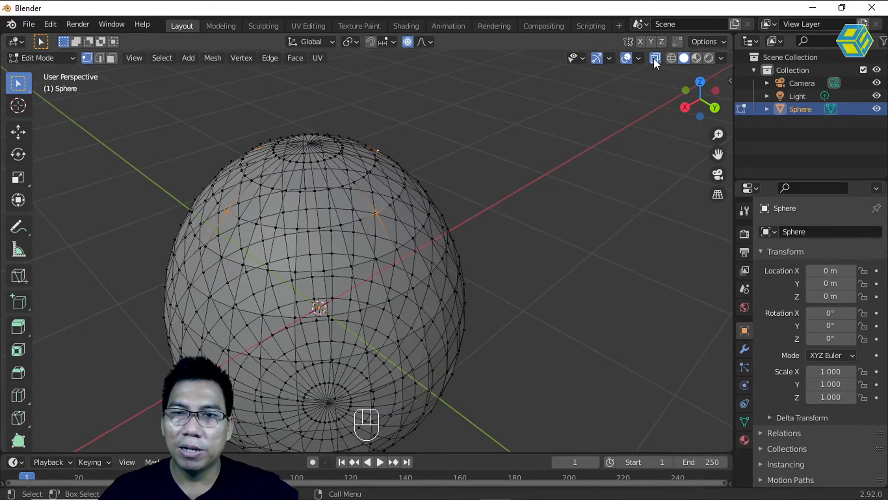
{"action": "left_click", "coordinate": [654, 57]}
{"action": "middle_click_drag", "start_coordinate": [500, 214], "coordinate": [343, 209]}
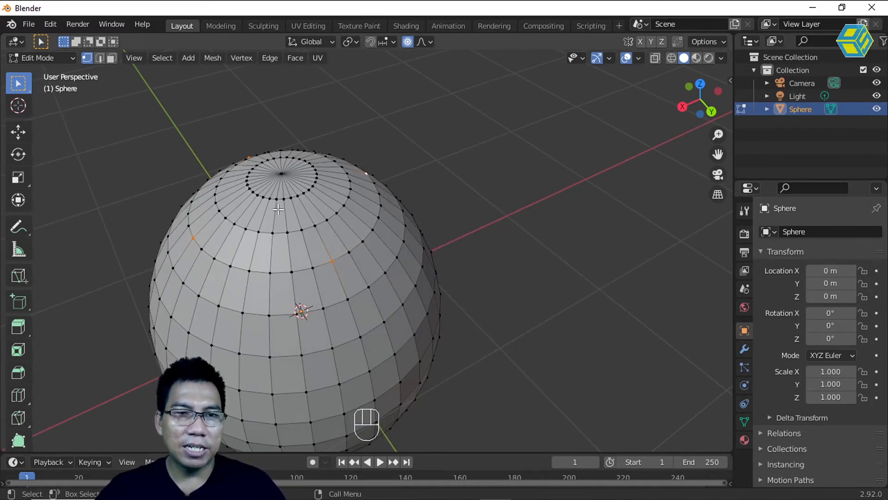
- Try raising the four selected upper-ring vertices about 0.23 m along Z with proportional size 0.51, and undo the move
{"action": "key", "text": "g"}
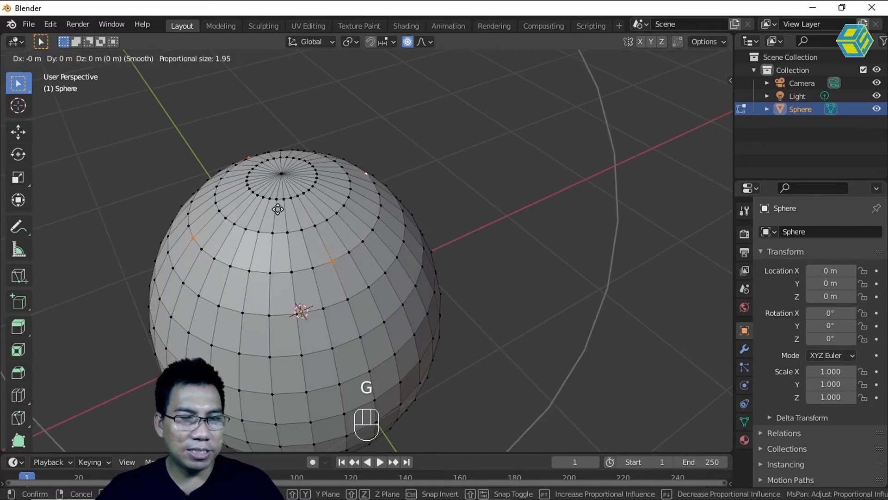
{"action": "key", "text": "z"}
{"action": "scroll", "coordinate": [278, 209], "scroll_direction": "down", "scroll_amount": 1}
{"action": "scroll", "coordinate": [278, 208], "scroll_direction": "down", "scroll_amount": 4}
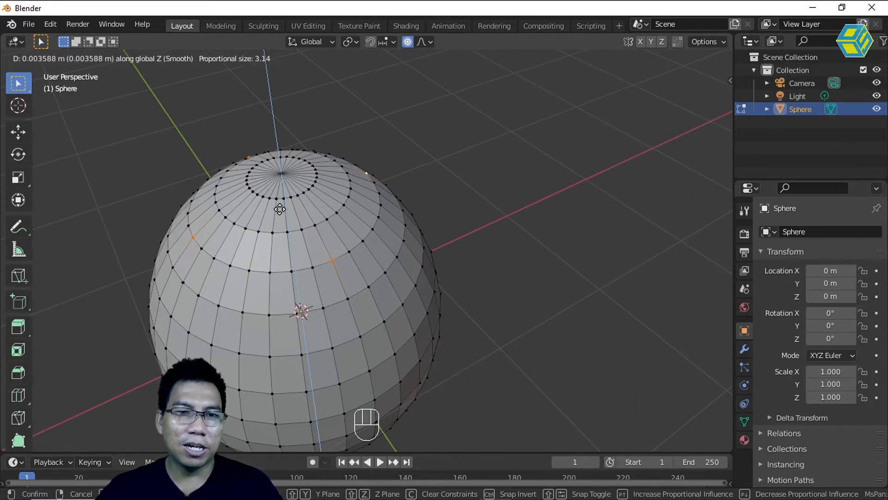
{"action": "scroll", "coordinate": [280, 209], "scroll_direction": "up", "scroll_amount": 17}
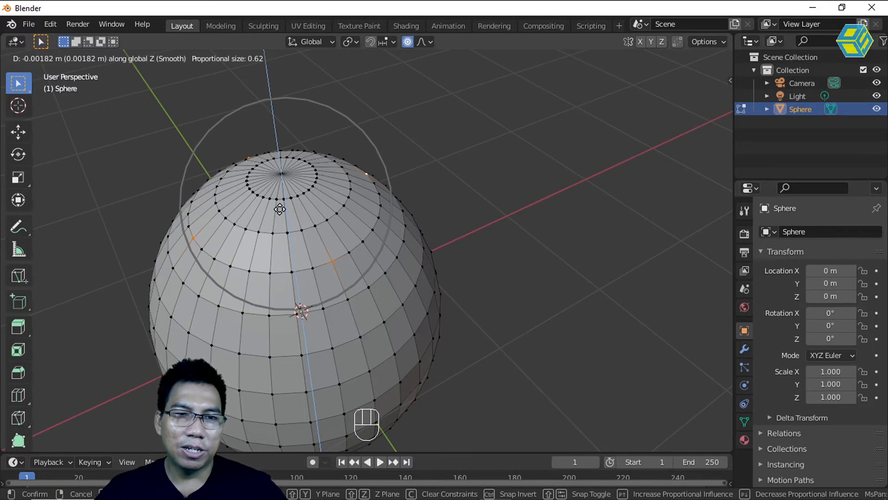
{"action": "scroll", "coordinate": [281, 204], "scroll_direction": "up", "scroll_amount": 1}
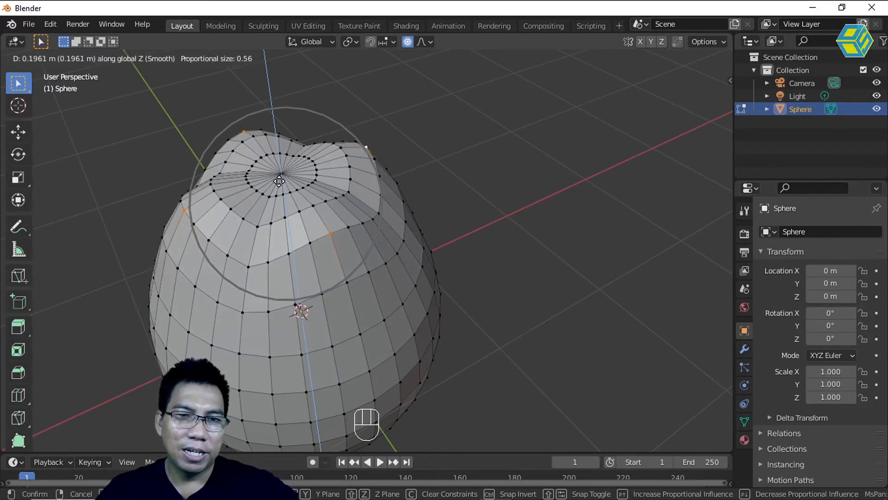
{"action": "scroll", "coordinate": [279, 180], "scroll_direction": "up", "scroll_amount": 8}
{"action": "scroll", "coordinate": [280, 181], "scroll_direction": "up", "scroll_amount": 2}
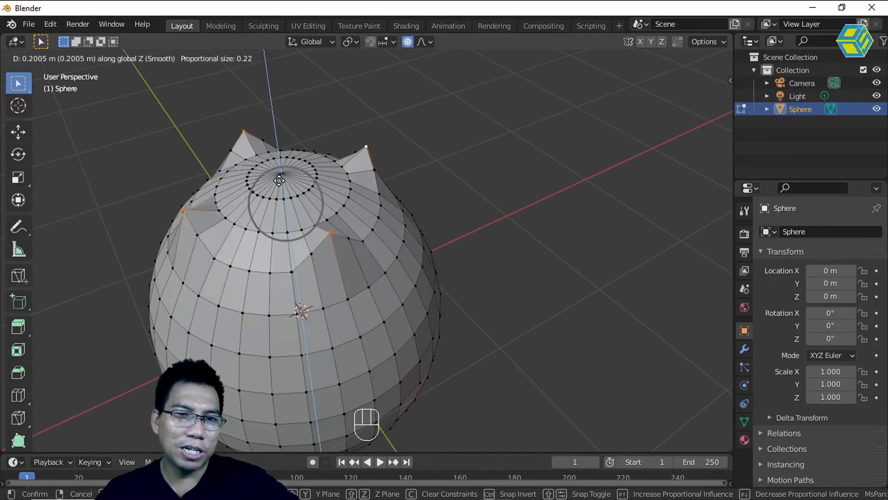
{"action": "scroll", "coordinate": [279, 181], "scroll_direction": "down", "scroll_amount": 13}
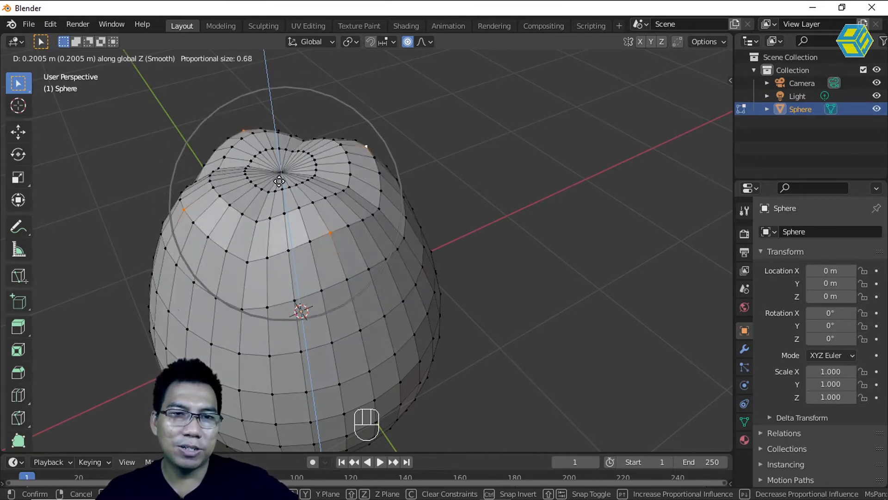
{"action": "scroll", "coordinate": [280, 182], "scroll_direction": "up", "scroll_amount": 9}
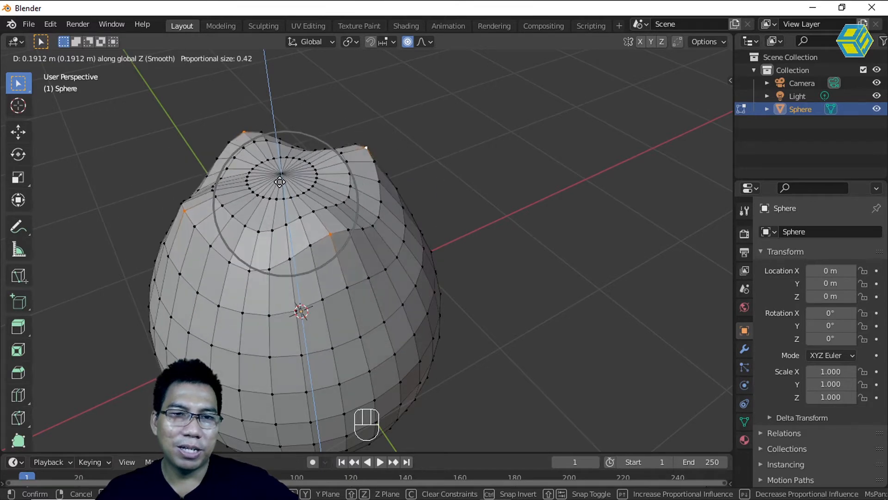
{"action": "scroll", "coordinate": [279, 181], "scroll_direction": "down", "scroll_amount": 3}
{"action": "scroll", "coordinate": [279, 181], "scroll_direction": "down", "scroll_amount": 1}
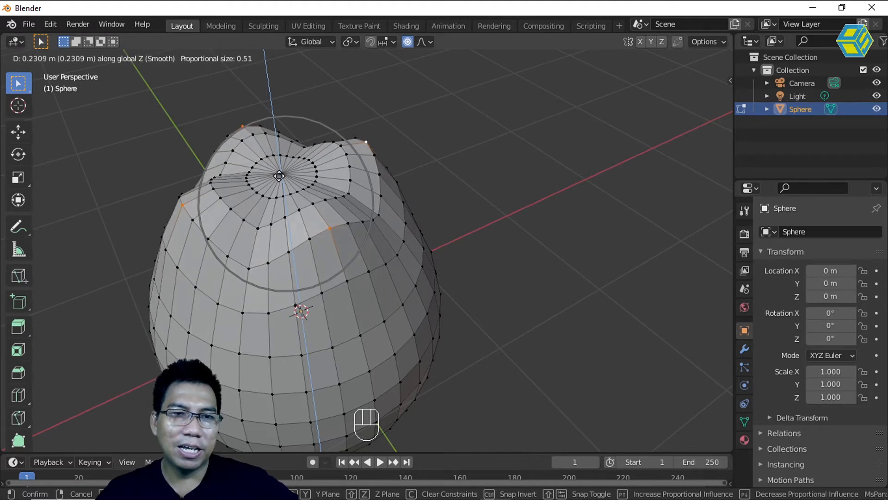
{"action": "left_click", "coordinate": [279, 176]}
{"action": "middle_click_drag", "start_coordinate": [465, 234], "coordinate": [393, 204]}
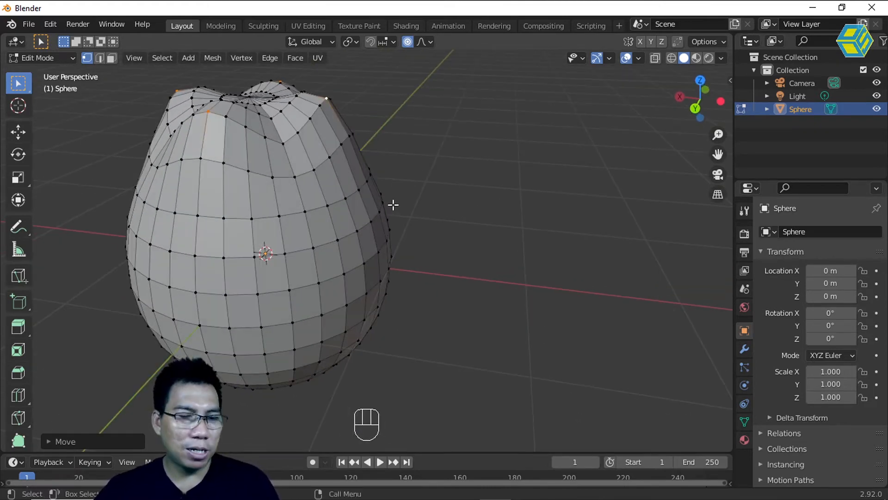
{"action": "key", "text": "ctrl+z"}
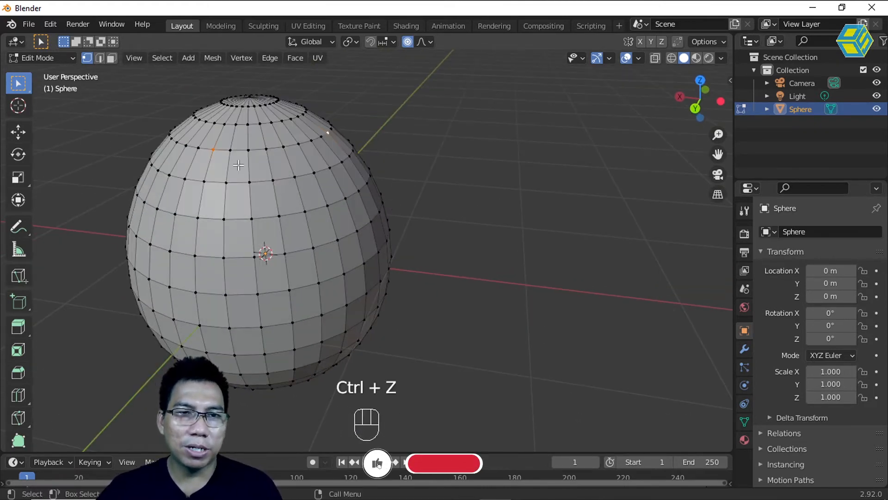
- Raise the four selected upper-ring vertices about 0.25 m along Z with proportional size 0.83
{"action": "middle_click_drag", "start_coordinate": [291, 179], "coordinate": [333, 252], "text": "shift"}
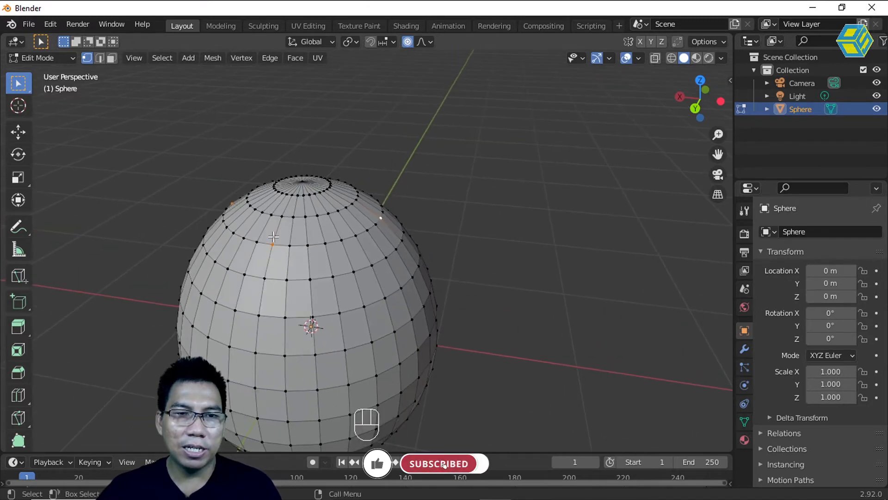
{"action": "key", "text": "g"}
{"action": "key", "text": "z"}
{"action": "mouse_move", "coordinate": [271, 207]}
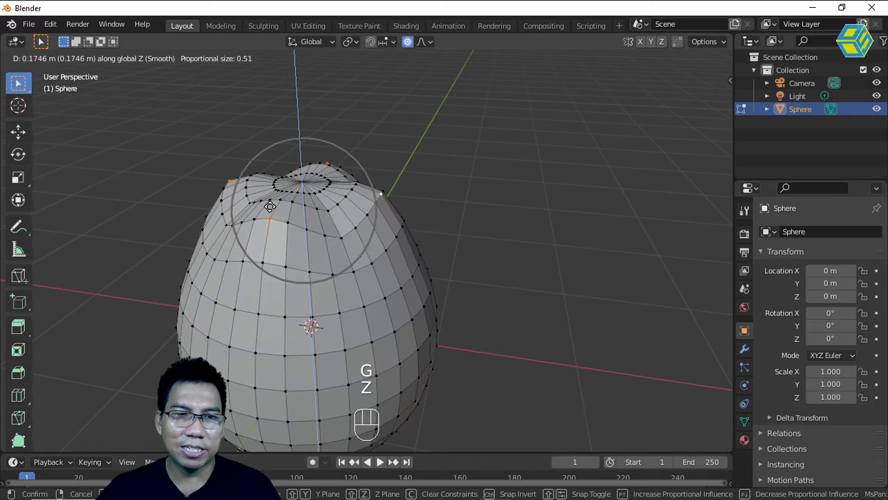
{"action": "scroll", "coordinate": [270, 206], "scroll_direction": "down", "scroll_amount": 10}
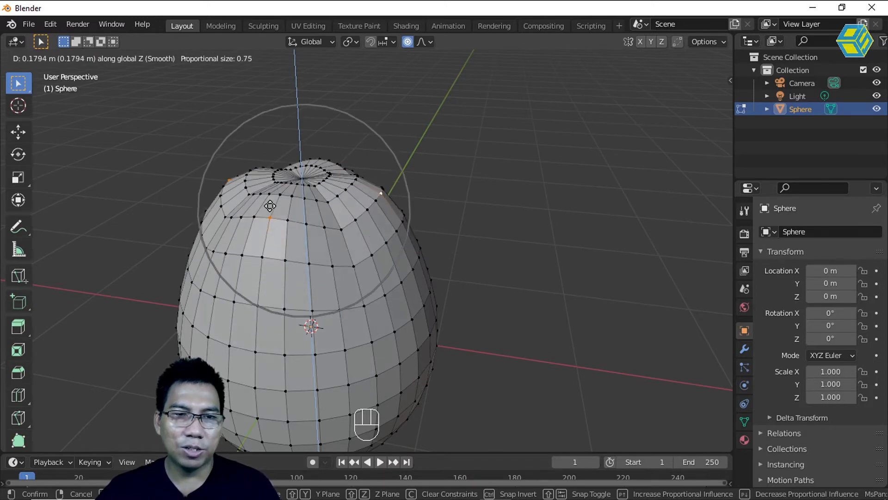
{"action": "scroll", "coordinate": [268, 210], "scroll_direction": "down", "scroll_amount": 1}
{"action": "scroll", "coordinate": [269, 208], "scroll_direction": "up", "scroll_amount": 3}
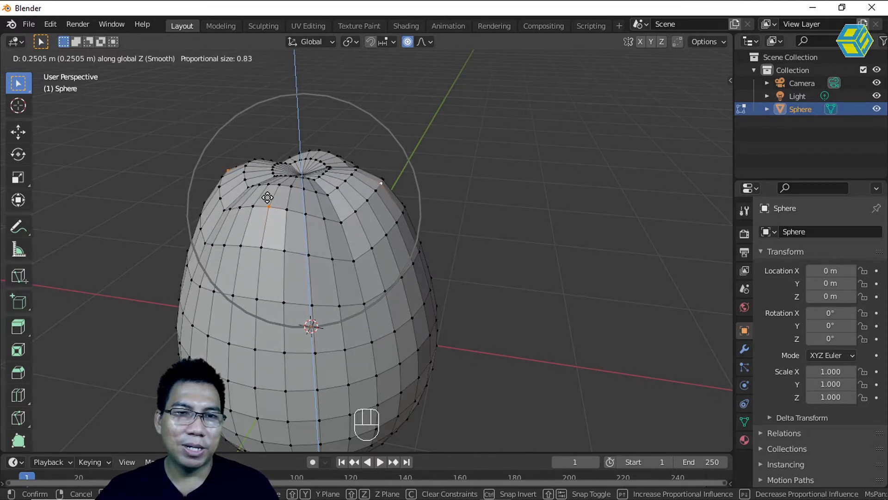
{"action": "left_click", "coordinate": [267, 197]}
- Select the top pole vertex and lower it slightly along Z with proportional size 0.47
{"action": "middle_click_drag", "start_coordinate": [440, 245], "coordinate": [462, 252]}
{"action": "scroll", "coordinate": [288, 201], "scroll_direction": "up", "scroll_amount": 2}
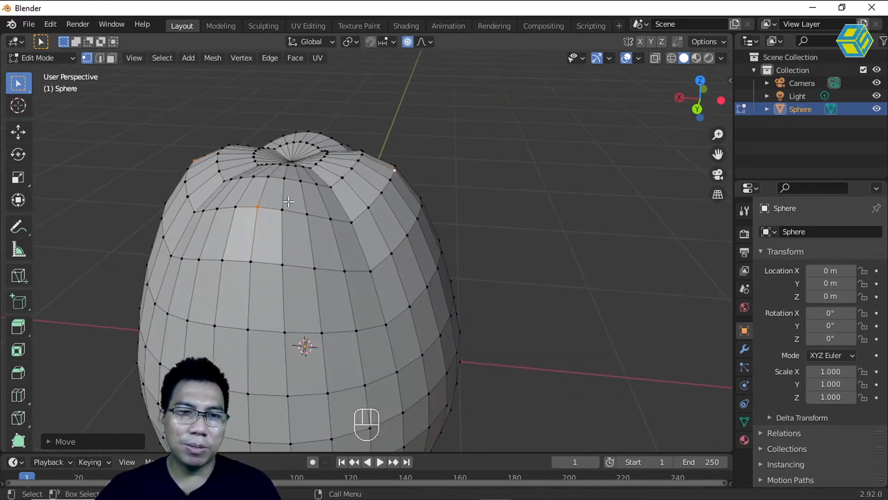
{"action": "middle_click_drag", "start_coordinate": [296, 185], "coordinate": [288, 242]}
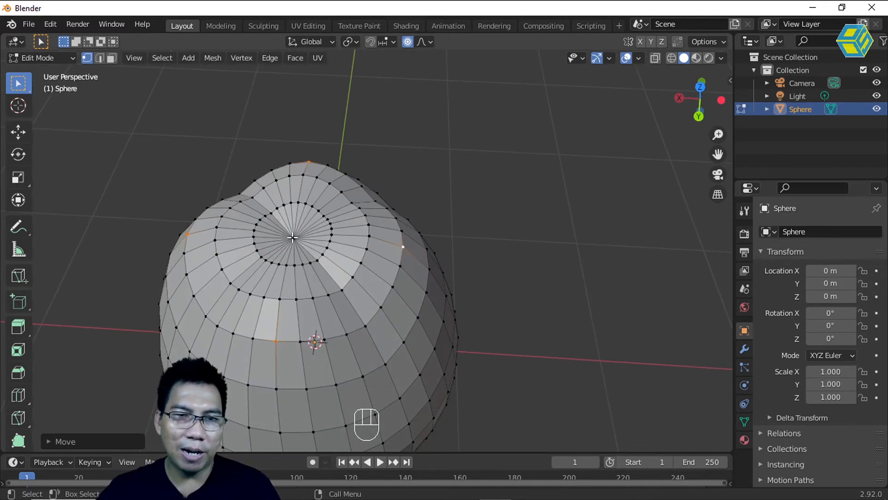
{"action": "left_click", "coordinate": [292, 238]}
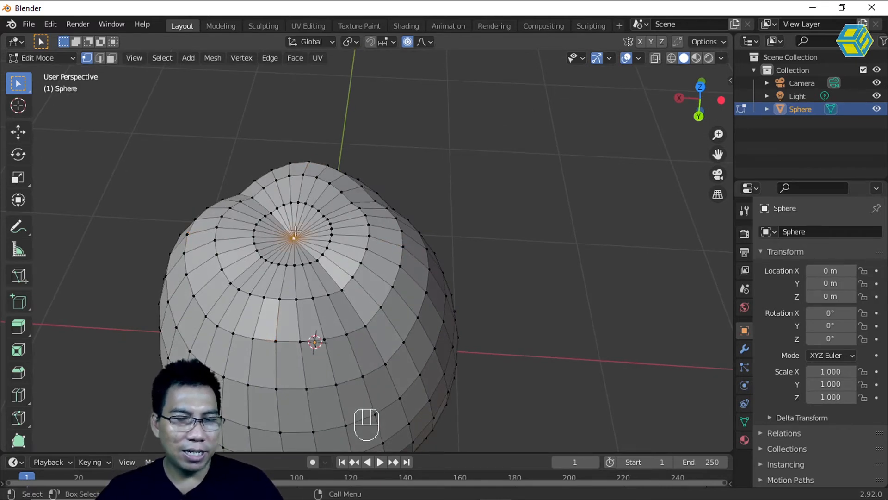
{"action": "key", "text": "g"}
{"action": "key", "text": "z"}
{"action": "scroll", "coordinate": [296, 230], "scroll_direction": "down", "scroll_amount": 6}
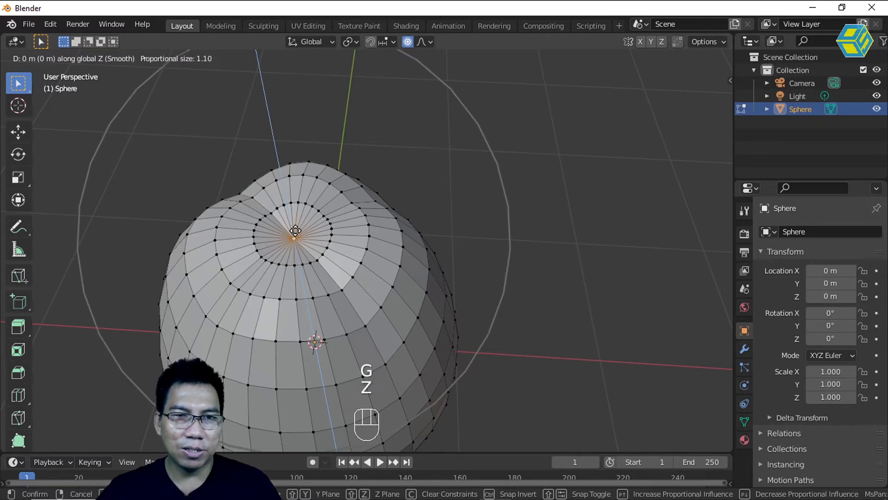
{"action": "scroll", "coordinate": [295, 230], "scroll_direction": "up", "scroll_amount": 4}
{"action": "scroll", "coordinate": [296, 230], "scroll_direction": "up", "scroll_amount": 12}
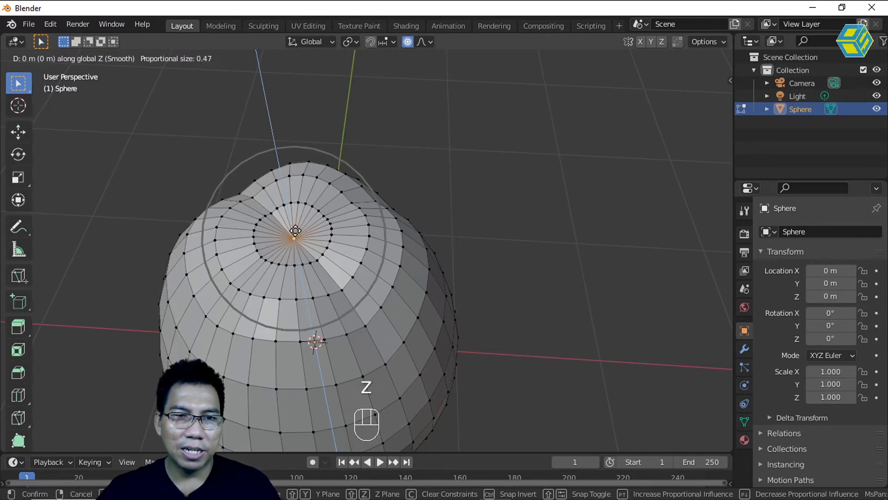
{"action": "left_click", "coordinate": [295, 245]}
- Select two vertices a quarter turn apart on the same ring around the bottom pole
{"action": "middle_click_drag", "start_coordinate": [424, 291], "coordinate": [429, 240]}
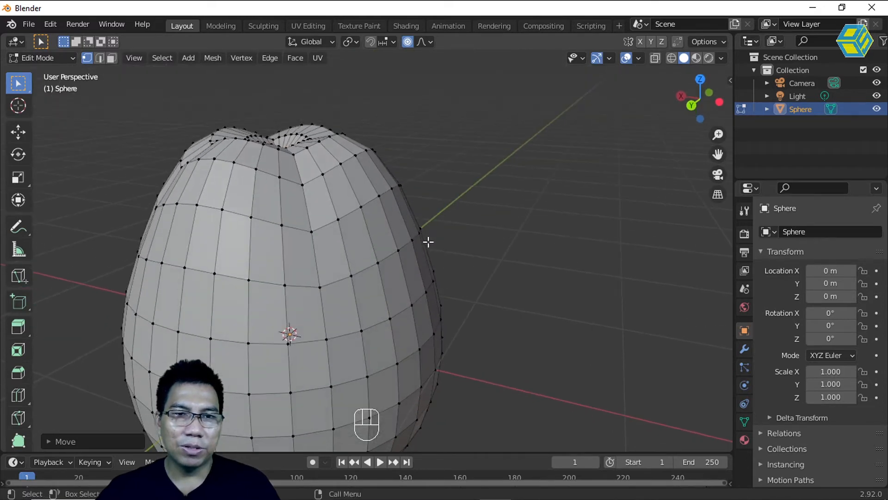
{"action": "scroll", "coordinate": [428, 240], "scroll_direction": "down", "scroll_amount": 4}
{"action": "middle_click_drag", "start_coordinate": [390, 280], "coordinate": [373, 303]}
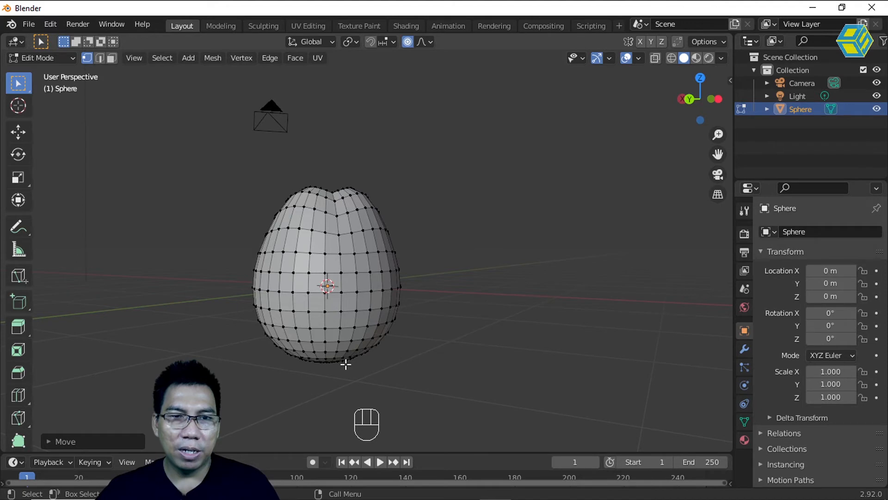
{"action": "middle_click_drag", "start_coordinate": [341, 377], "coordinate": [318, 330]}
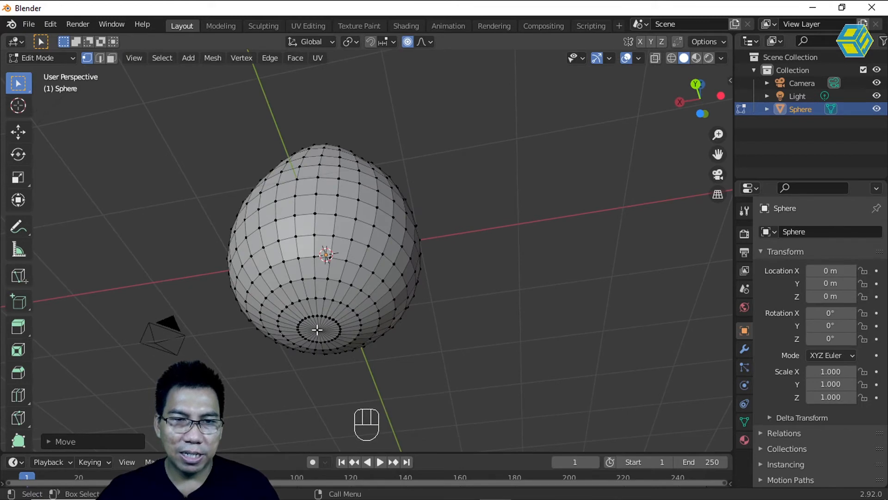
{"action": "middle_click_drag", "start_coordinate": [318, 330], "coordinate": [340, 309]}
{"action": "scroll", "coordinate": [324, 255], "scroll_direction": "up", "scroll_amount": 3}
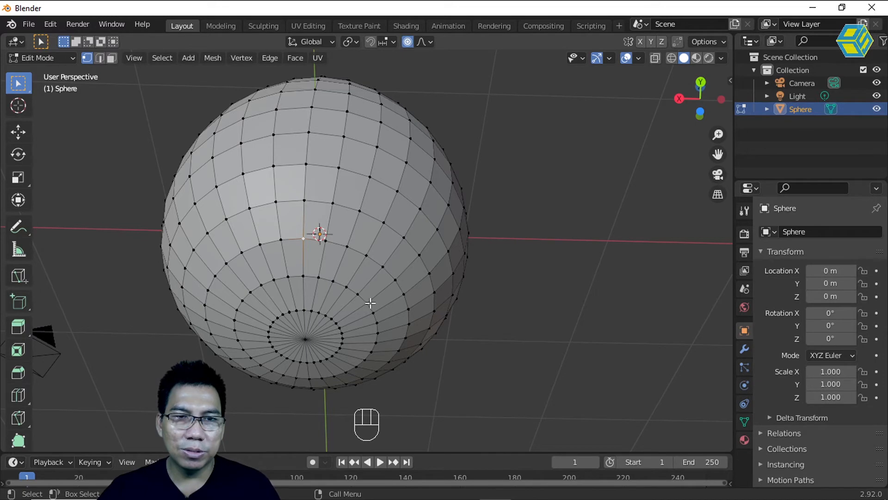
{"action": "middle_click_drag", "start_coordinate": [416, 325], "coordinate": [320, 301]}
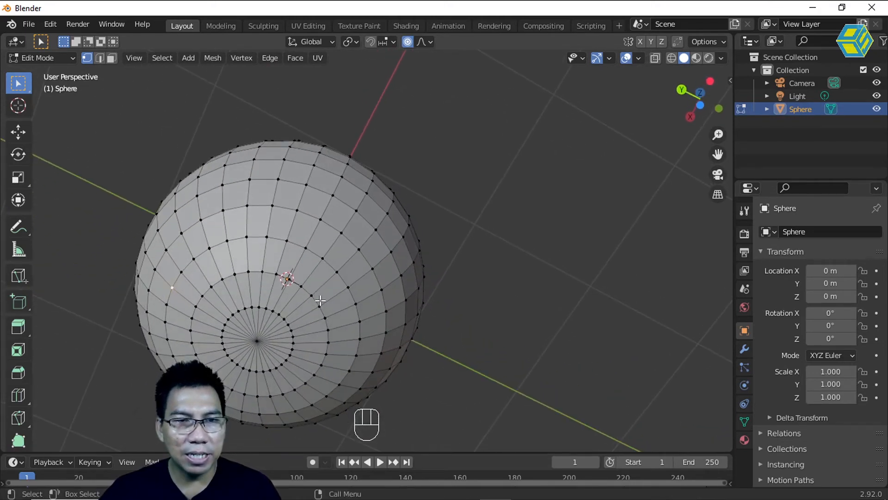
{"action": "left_click", "coordinate": [306, 248], "text": "shift"}
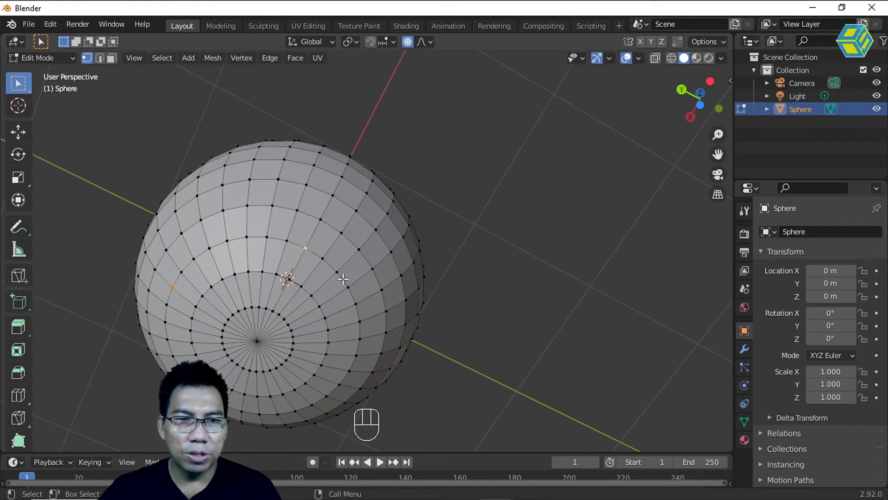
- Add two more vertices on the same bottom ring so the four selected vertices are evenly spaced around it
{"action": "middle_click_drag", "start_coordinate": [357, 329], "coordinate": [350, 266]}
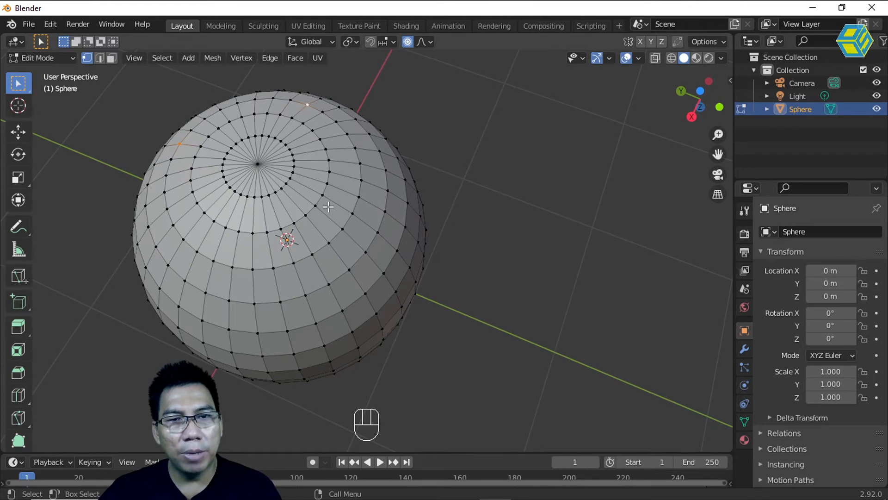
{"action": "left_click", "coordinate": [327, 185], "text": "shift"}
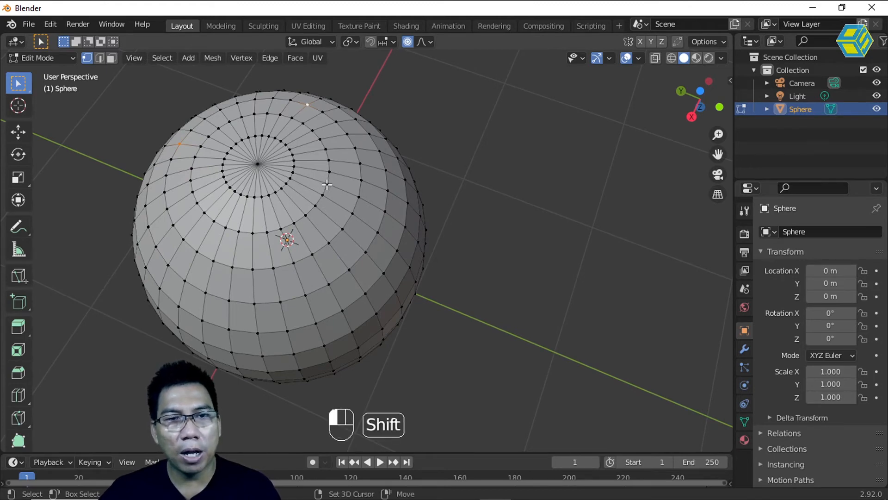
{"action": "middle_click_drag", "start_coordinate": [296, 205], "coordinate": [285, 258]}
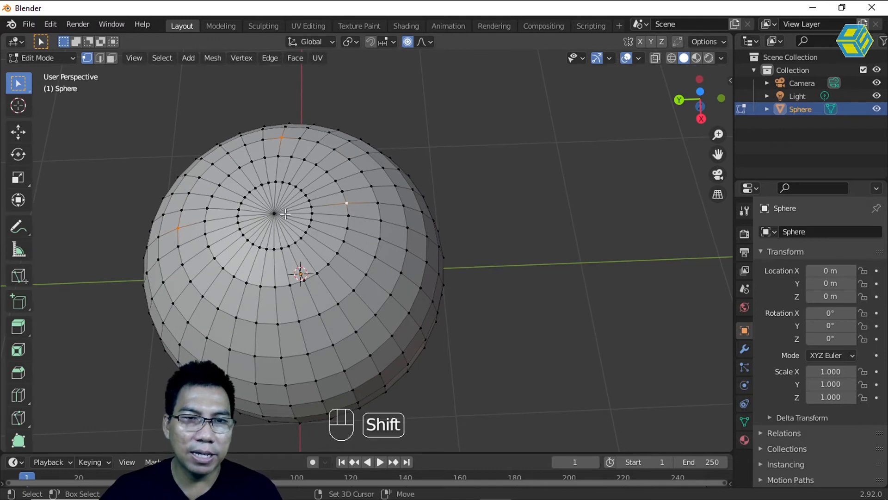
{"action": "middle_click_drag", "start_coordinate": [284, 217], "coordinate": [312, 270]}
{"action": "key", "text": "shift"}
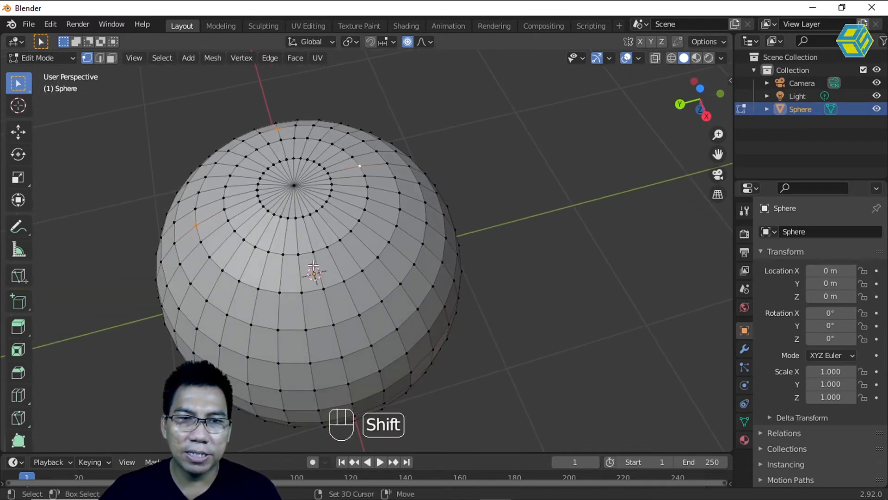
{"action": "left_click", "coordinate": [323, 289], "text": "shift"}
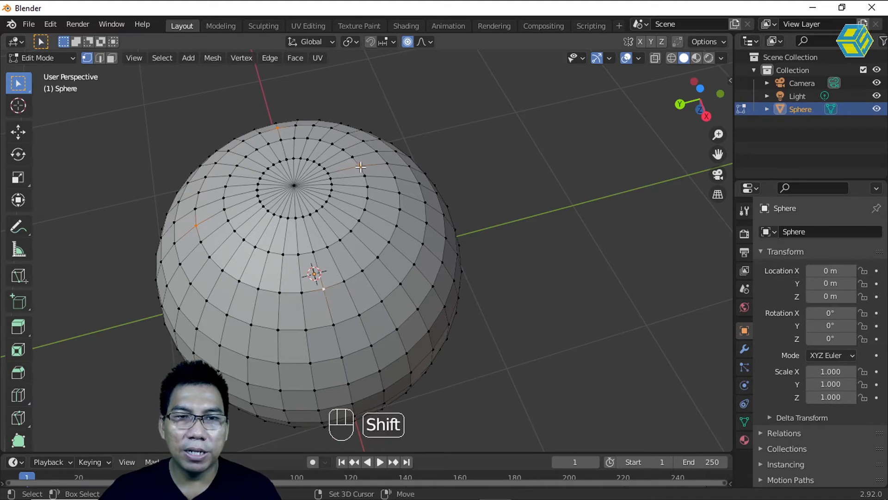
- Lower the four selected bottom-ring vertices along Z with proportional size about 0.75
{"action": "middle_click_drag", "start_coordinate": [452, 218], "coordinate": [350, 244]}
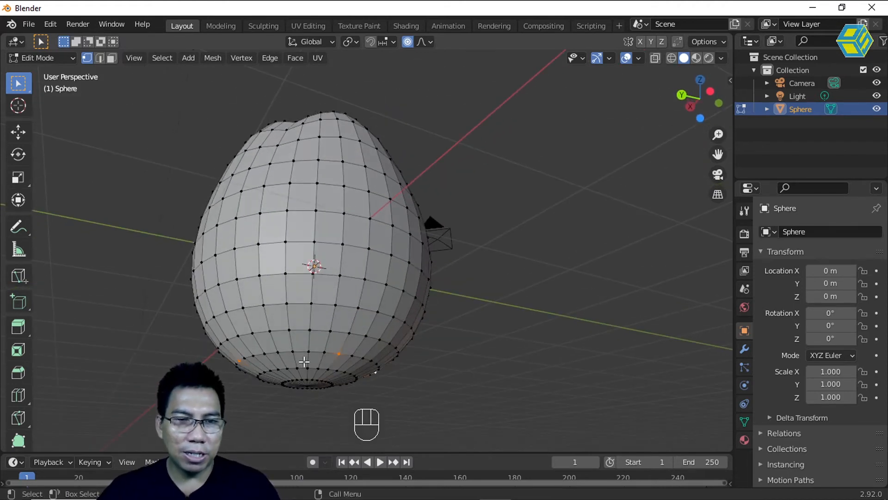
{"action": "key", "text": "g"}
{"action": "key", "text": "z"}
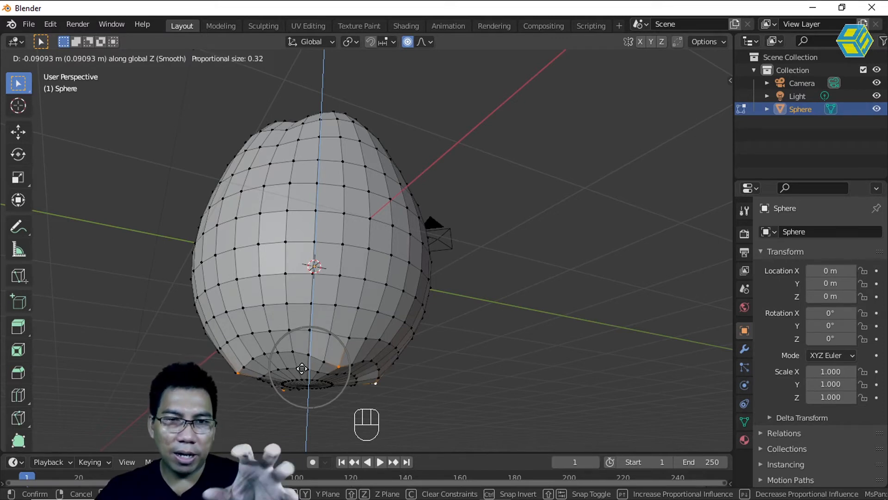
{"action": "scroll", "coordinate": [302, 369], "scroll_direction": "down", "scroll_amount": 7}
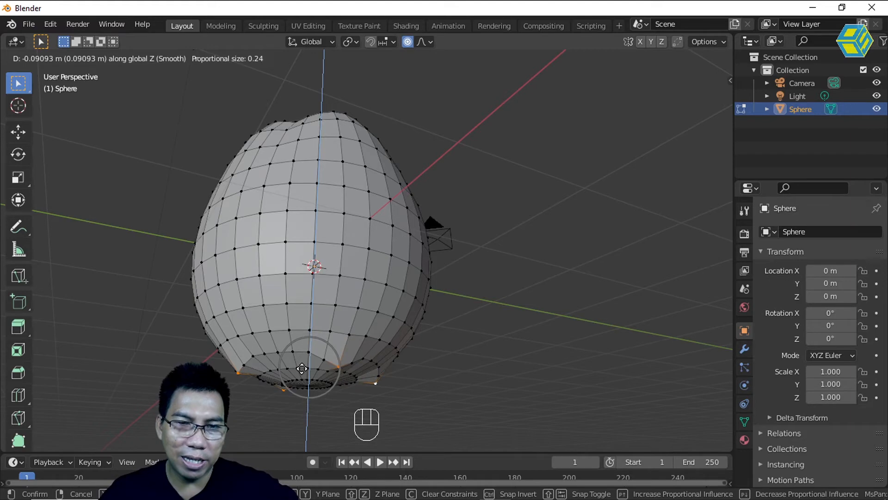
{"action": "scroll", "coordinate": [302, 369], "scroll_direction": "down", "scroll_amount": 2}
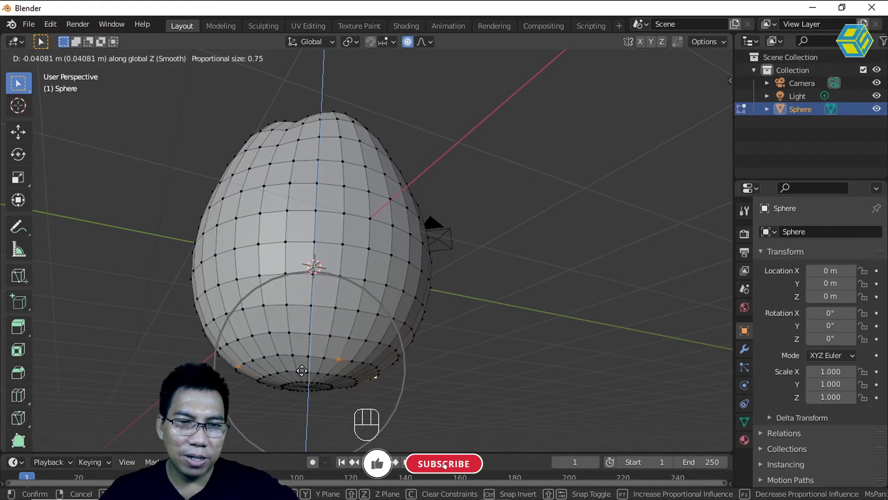
{"action": "left_click", "coordinate": [299, 373]}
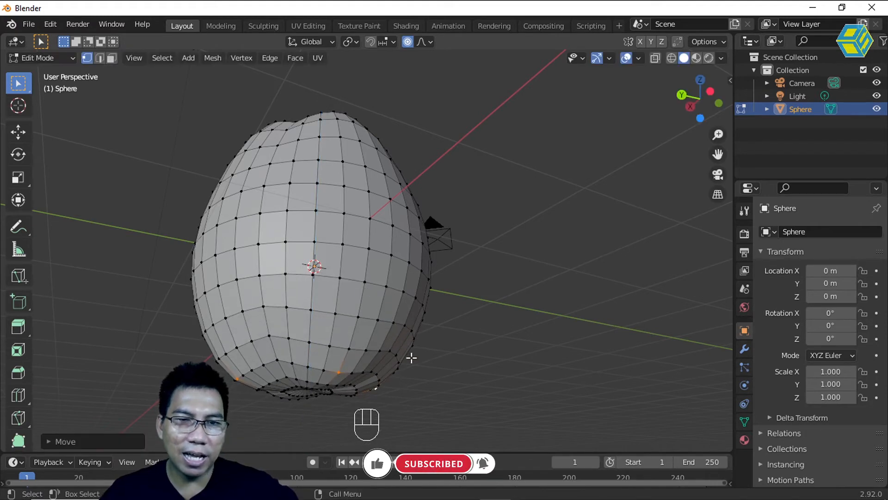
- Switch the sphere from Edit Mode to Object Mode, deselect it and check the fruit shape from several sides
{"action": "middle_click_drag", "start_coordinate": [443, 349], "coordinate": [512, 377]}
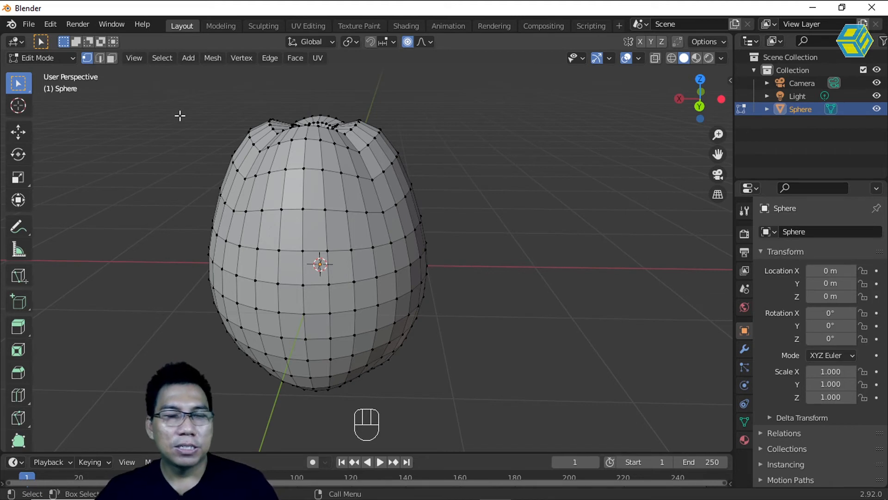
{"action": "middle_click_drag", "start_coordinate": [322, 260], "coordinate": [327, 251]}
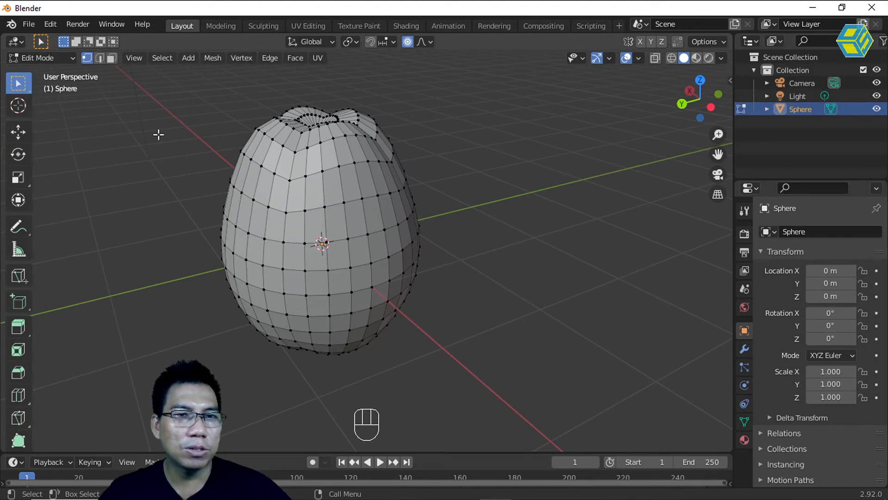
{"action": "left_click", "coordinate": [41, 57]}
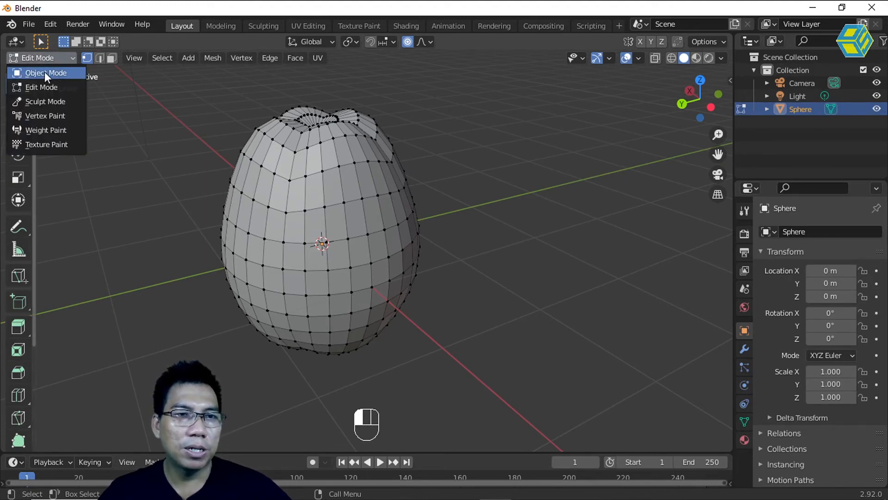
{"action": "left_click", "coordinate": [44, 72]}
{"action": "left_click", "coordinate": [457, 187]}
{"action": "middle_click_drag", "start_coordinate": [384, 224], "coordinate": [375, 207]}
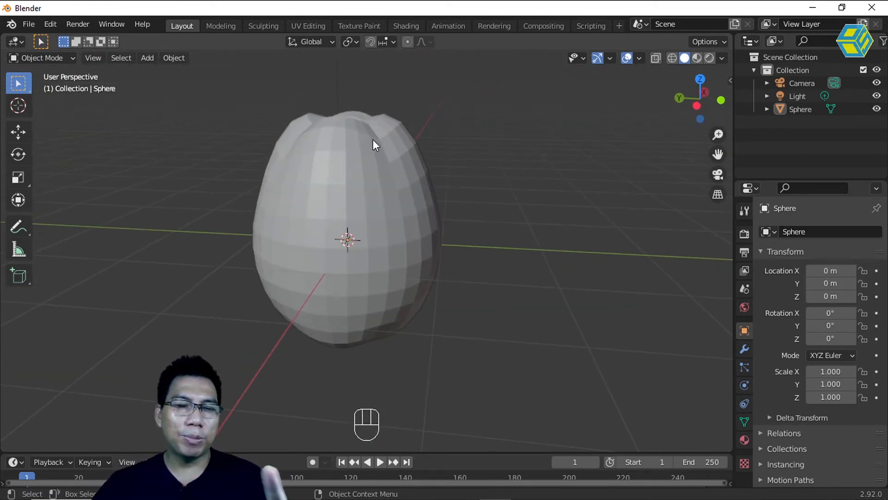
- Select the sphere in Object Mode and scale it along Z to about 0.936, leaving it deselected
{"action": "left_click", "coordinate": [381, 174]}
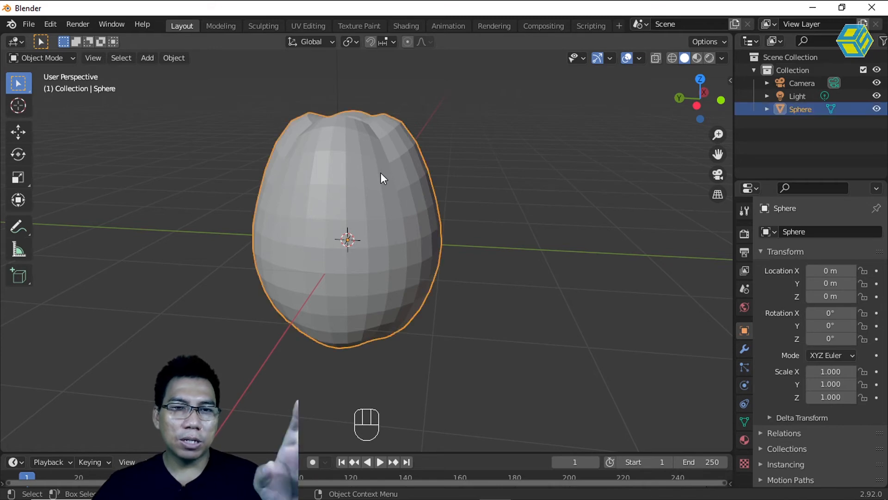
{"action": "key", "text": "s"}
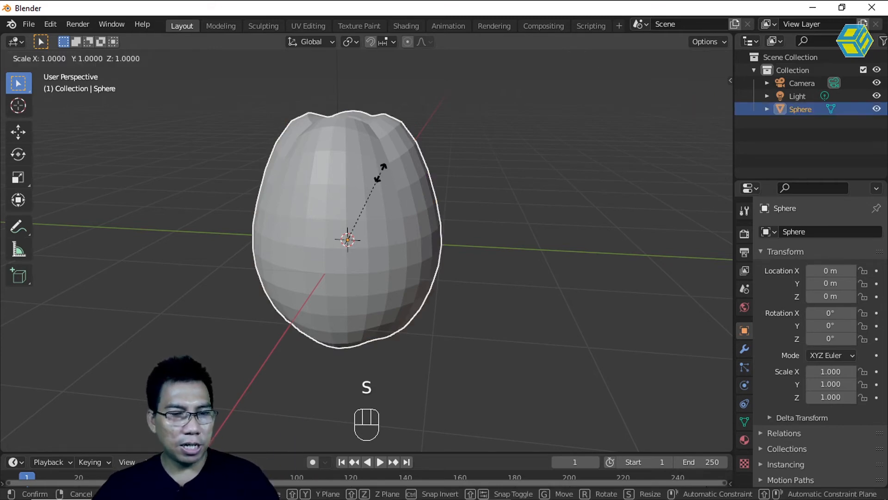
{"action": "key", "text": "z"}
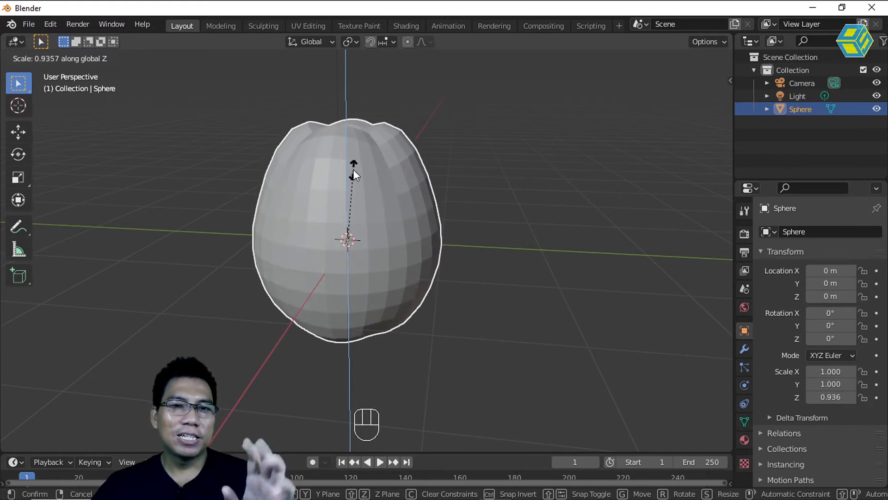
{"action": "left_click", "coordinate": [355, 172]}
{"action": "left_click", "coordinate": [482, 194]}
{"action": "middle_click_drag", "start_coordinate": [479, 212], "coordinate": [437, 183]}
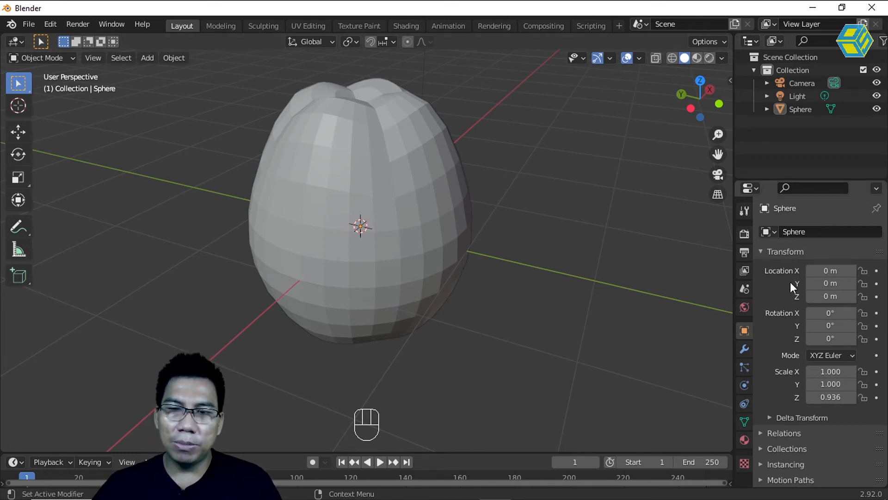
- Add a Subdivision Surface modifier to the sphere and set its viewport level to 2
{"action": "left_click", "coordinate": [744, 350]}
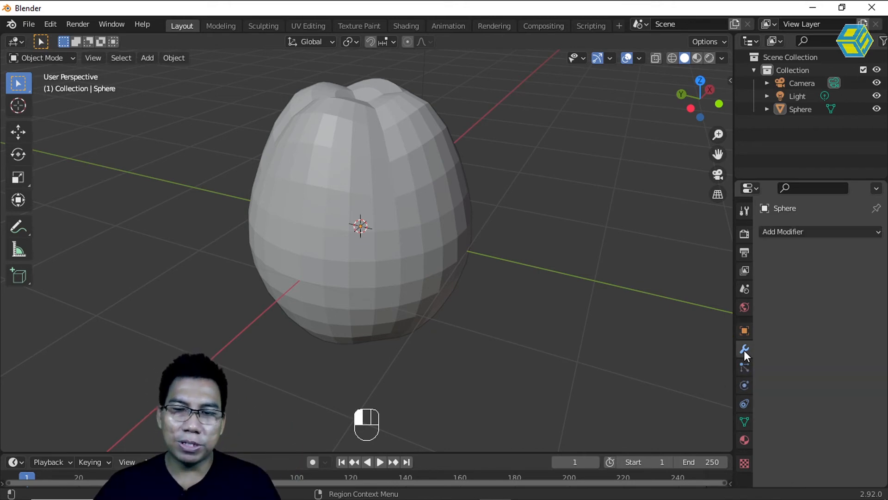
{"action": "left_click", "coordinate": [784, 232]}
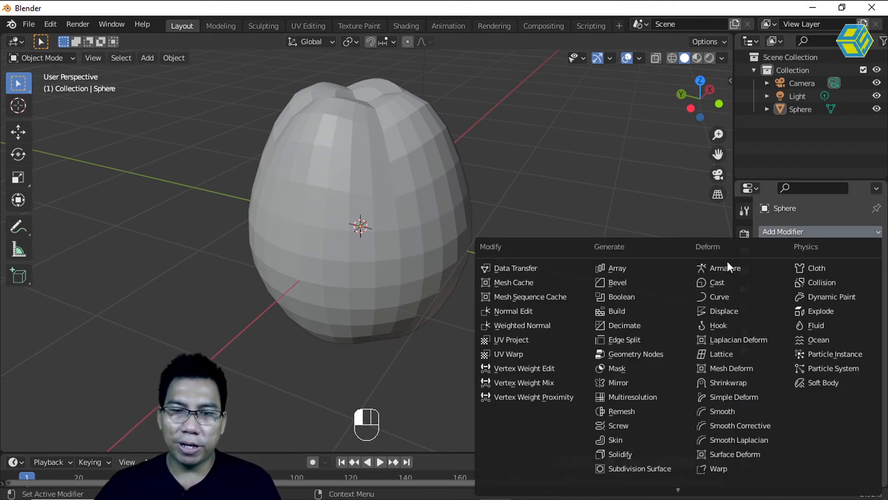
{"action": "left_click", "coordinate": [642, 468]}
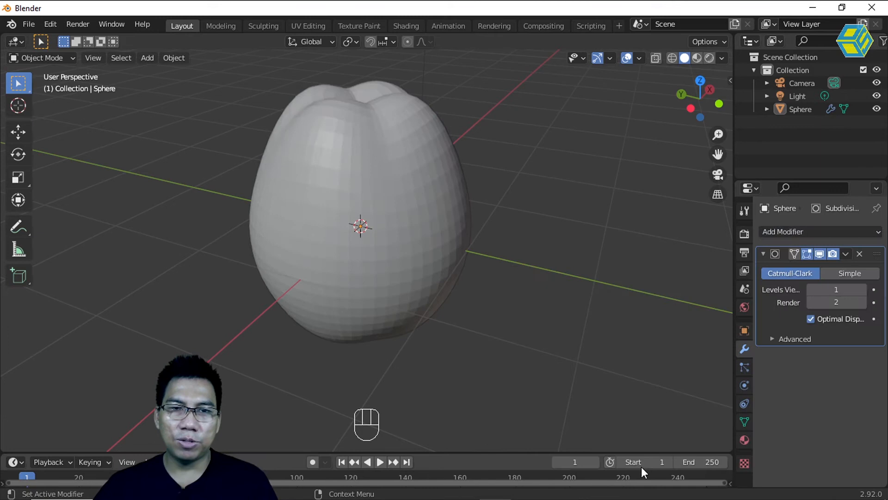
{"action": "left_click", "coordinate": [862, 289]}
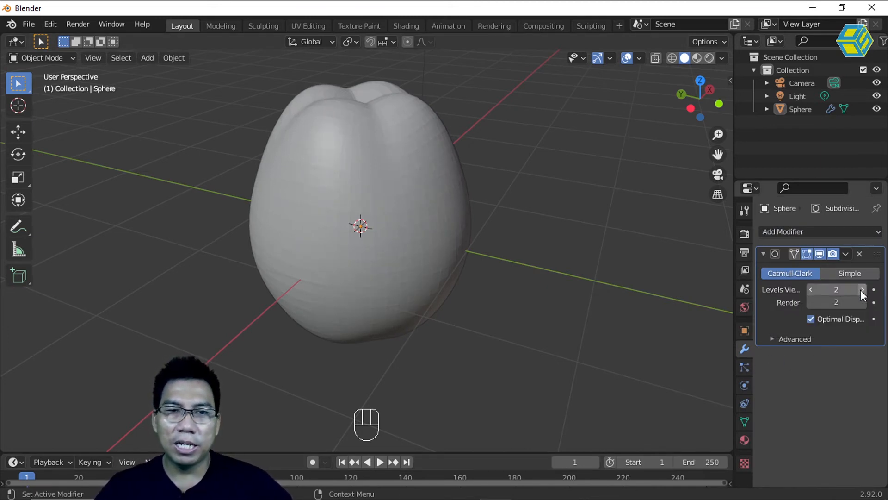
{"action": "middle_click_drag", "start_coordinate": [413, 310], "coordinate": [463, 312]}
{"action": "scroll", "coordinate": [341, 154], "scroll_direction": "up", "scroll_amount": 3}
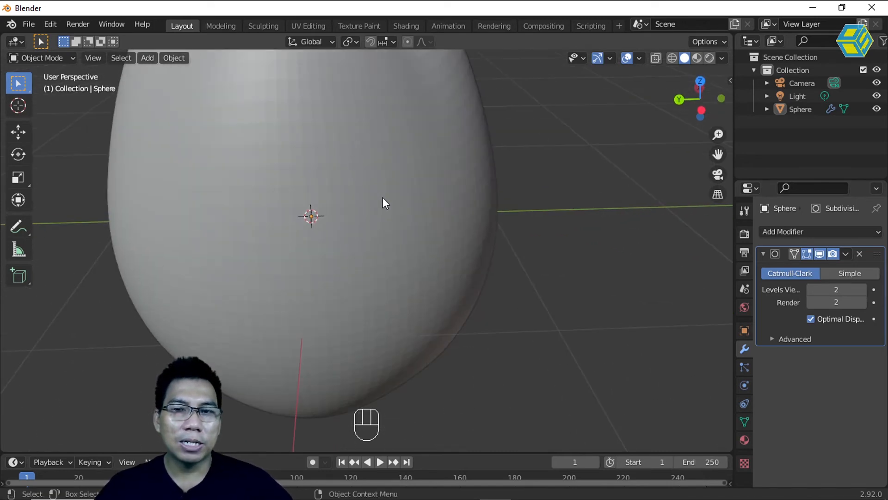
{"action": "scroll", "coordinate": [382, 199], "scroll_direction": "down", "scroll_amount": 2}
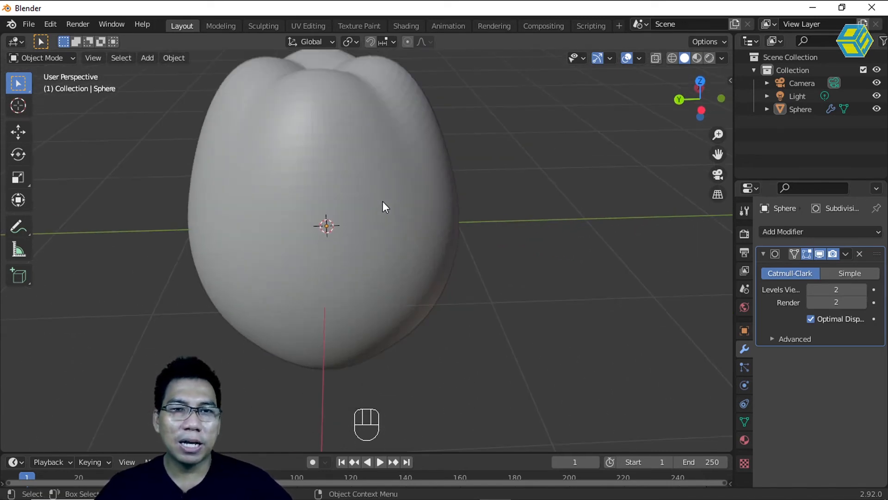
- Try to apply Shade Smooth to the sphere and set its Subdivision Surface viewport level to 3
{"action": "right_click", "coordinate": [336, 130]}
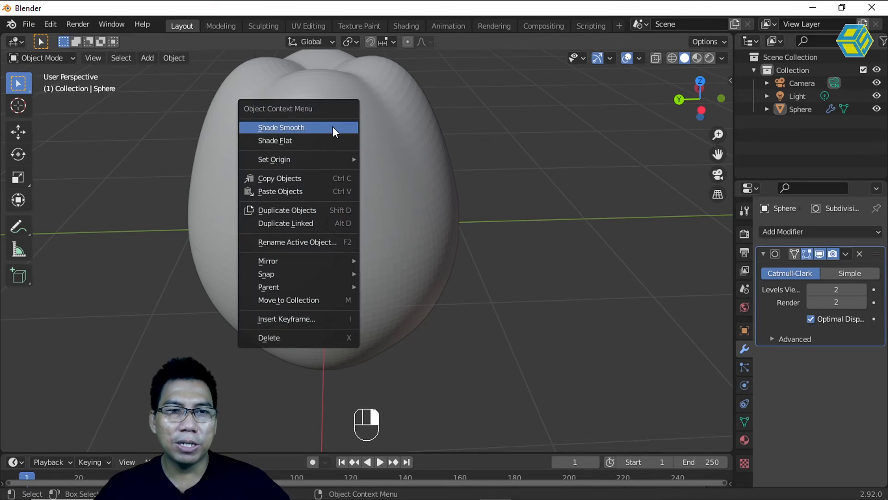
{"action": "left_click", "coordinate": [291, 128]}
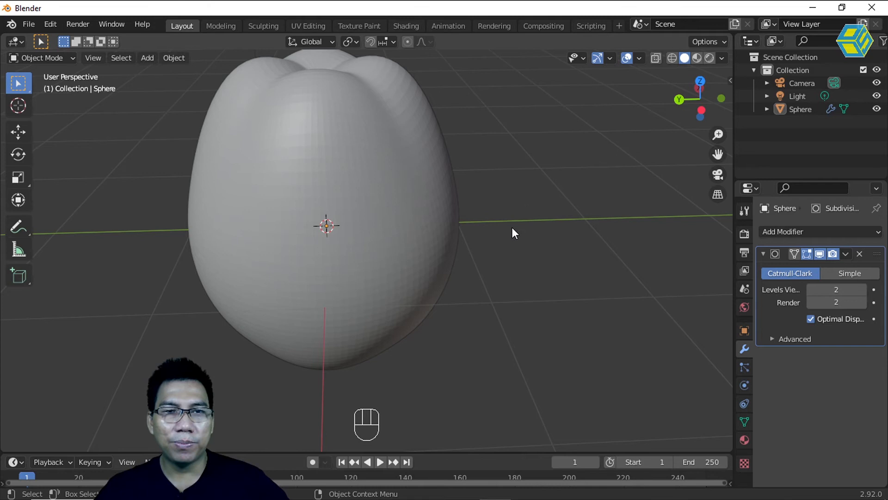
{"action": "left_click", "coordinate": [366, 170]}
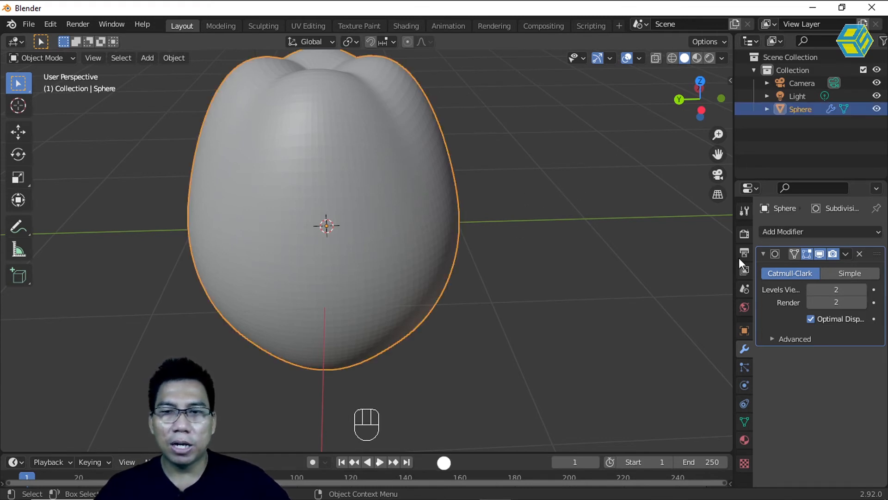
{"action": "left_click", "coordinate": [864, 287]}
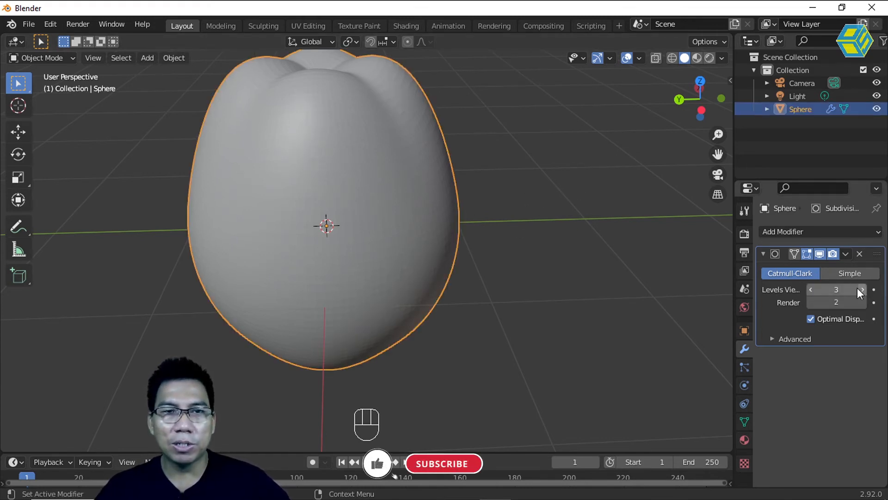
{"action": "left_click", "coordinate": [512, 187]}
{"action": "middle_click_drag", "start_coordinate": [481, 196], "coordinate": [447, 184]}
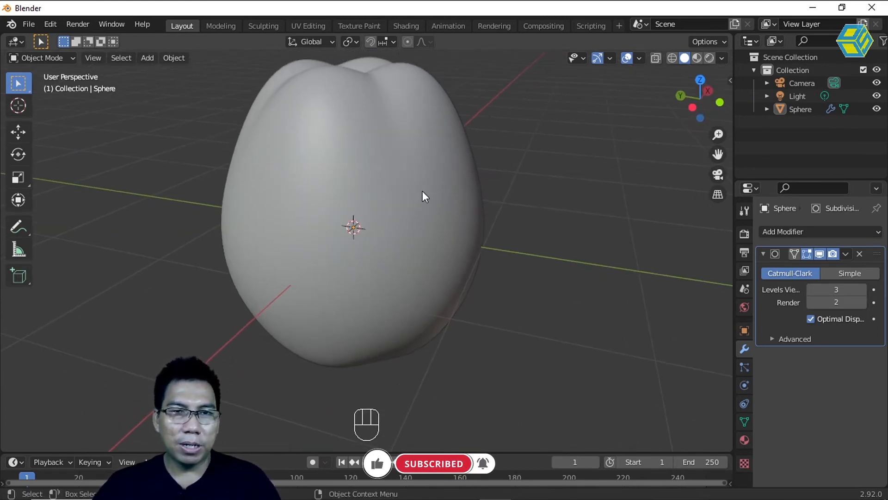
{"action": "mouse_move", "coordinate": [437, 236]}
{"action": "middle_mouse_down", "text": "shift"}
{"action": "mouse_move", "coordinate": [412, 290]}
{"action": "mouse_move", "coordinate": [478, 280]}
{"action": "mouse_move", "coordinate": [523, 252]}
{"action": "mouse_move", "coordinate": [443, 273]}
{"action": "mouse_move", "coordinate": [387, 263]}
{"action": "mouse_move", "coordinate": [397, 273]}
{"action": "middle_mouse_up", "text": "shift"}
{"action": "scroll", "coordinate": [400, 274], "scroll_direction": "down", "scroll_amount": 3}
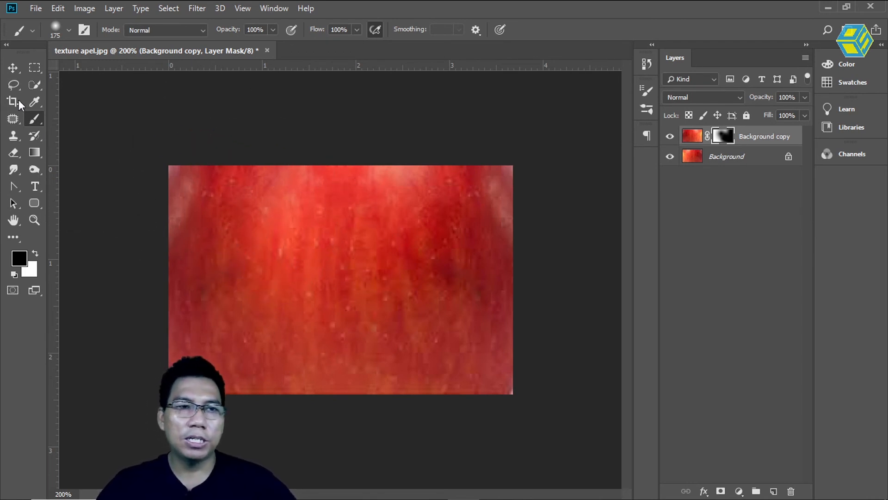
- In Photoshop, hide and show the Background copy layer of texture apel.jpg to compare the apple texture with and without it
{"action": "left_click", "coordinate": [13, 68]}
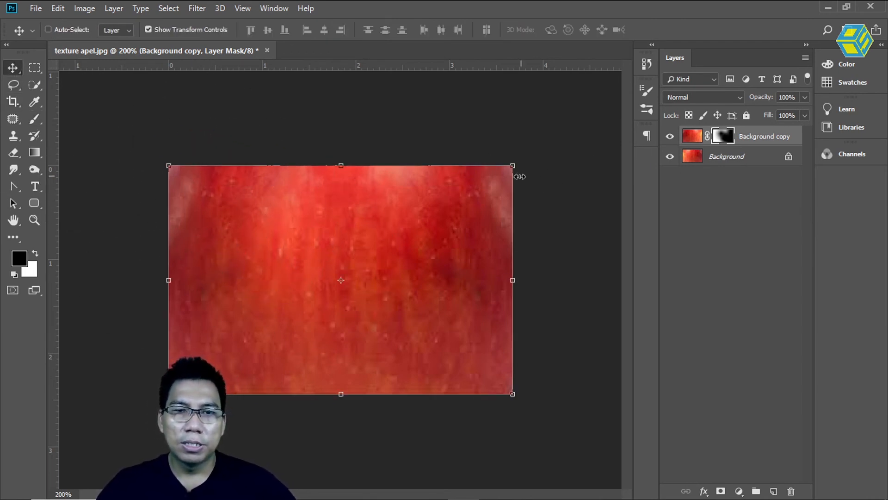
{"action": "left_click", "coordinate": [669, 137]}
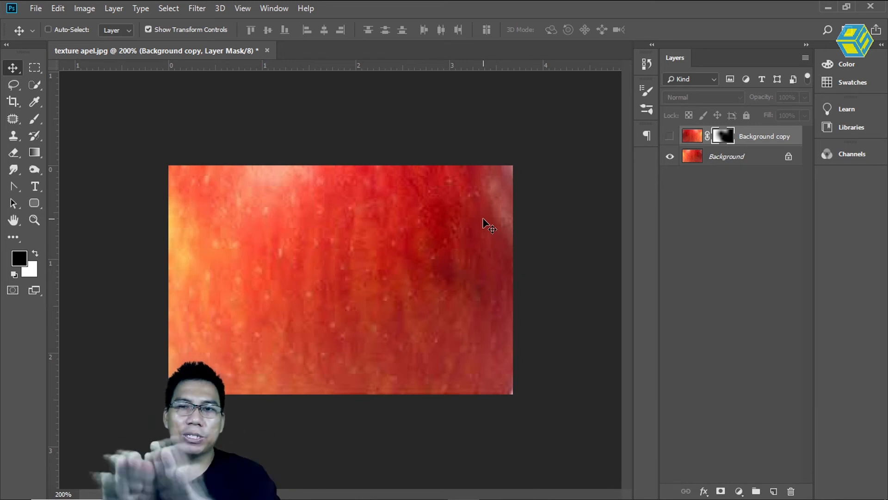
{"action": "left_click", "coordinate": [669, 137]}
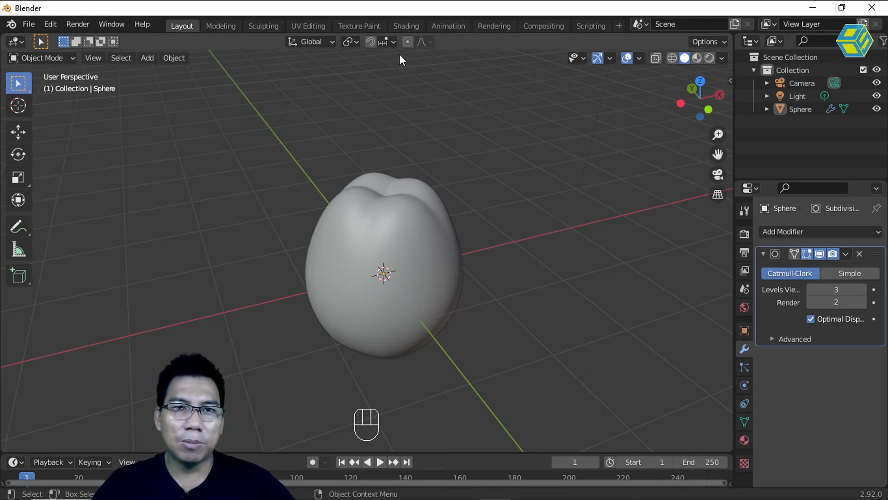
- Switch to Blender's Shading workspace and display the 3D viewport in Rendered shading, framed closely on the sphere
{"action": "left_click", "coordinate": [405, 28]}
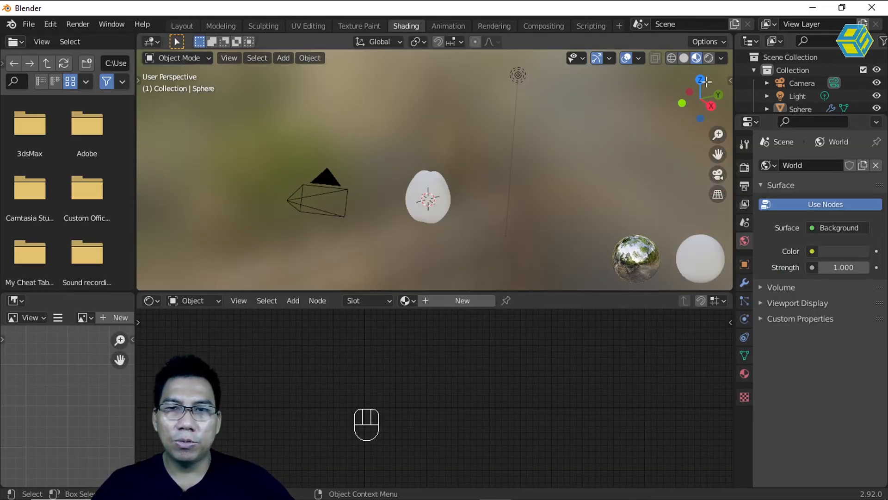
{"action": "left_click", "coordinate": [707, 57]}
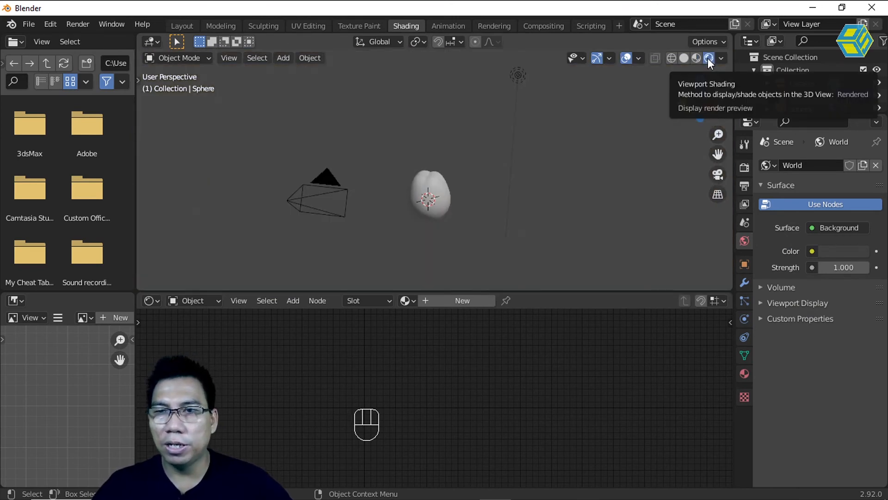
{"action": "scroll", "coordinate": [452, 203], "scroll_direction": "up", "scroll_amount": 6}
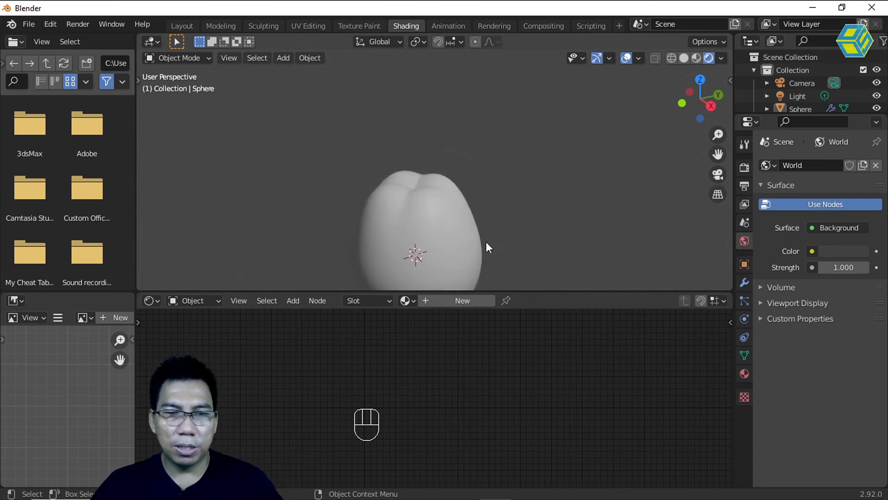
{"action": "middle_click_drag", "start_coordinate": [500, 248], "coordinate": [504, 175], "text": "shift"}
{"action": "scroll", "coordinate": [504, 174], "scroll_direction": "up", "scroll_amount": 3}
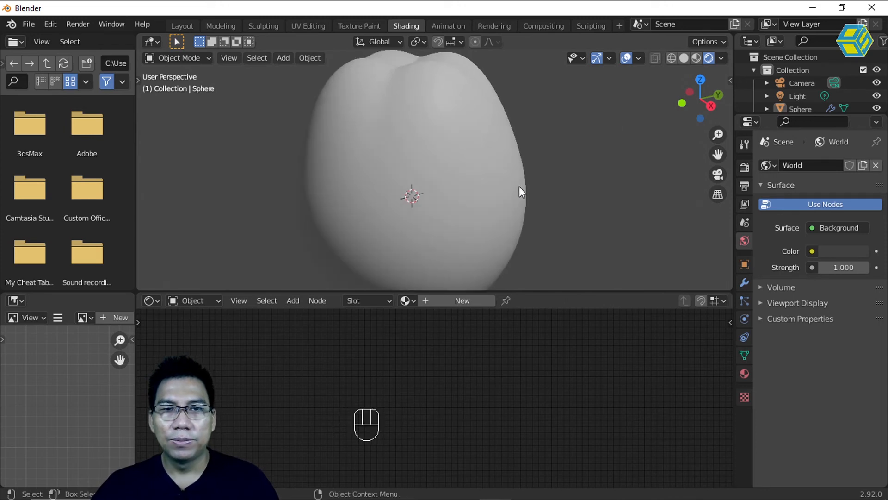
{"action": "scroll", "coordinate": [546, 200], "scroll_direction": "down", "scroll_amount": 2}
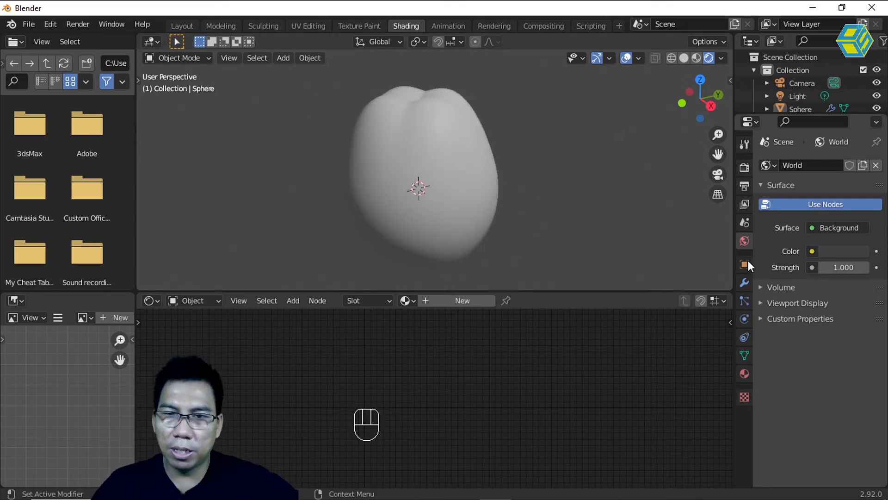
- Create a new material on the sphere and widen the properties area, framing the Principled BSDF and Material Output nodes
{"action": "left_click", "coordinate": [745, 374]}
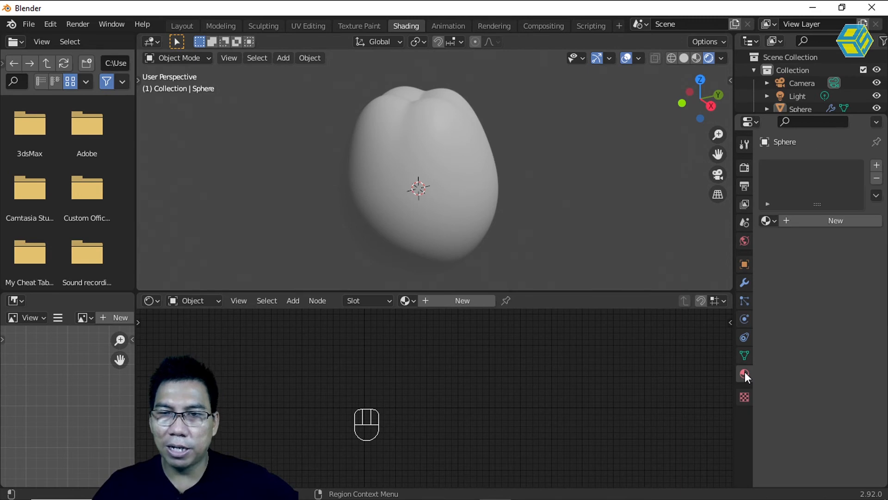
{"action": "left_click", "coordinate": [811, 220]}
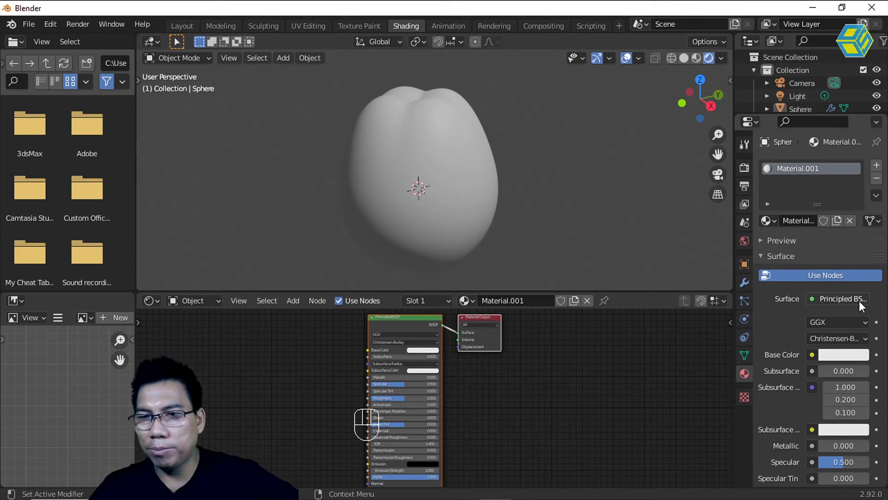
{"action": "left_click_drag", "start_coordinate": [722, 303], "coordinate": [698, 307]}
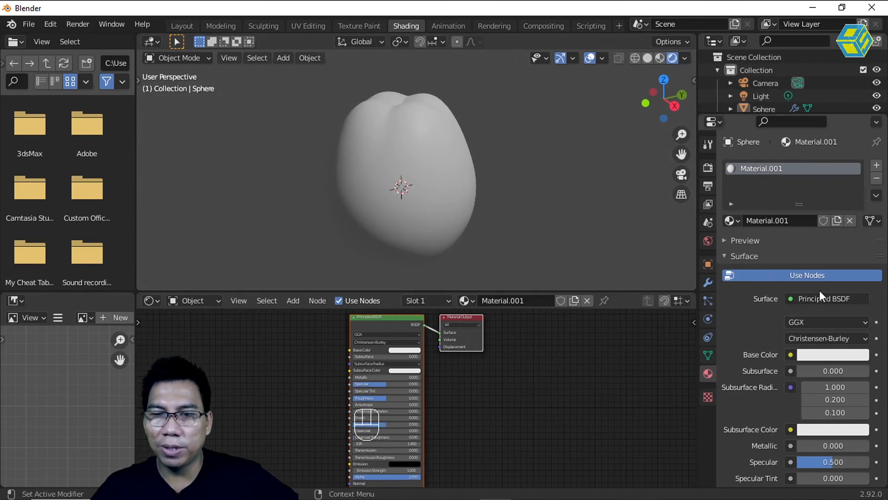
{"action": "middle_click_drag", "start_coordinate": [526, 384], "coordinate": [606, 412]}
{"action": "scroll", "coordinate": [574, 393], "scroll_direction": "up", "scroll_amount": 2}
{"action": "middle_click_drag", "start_coordinate": [611, 357], "coordinate": [525, 331]}
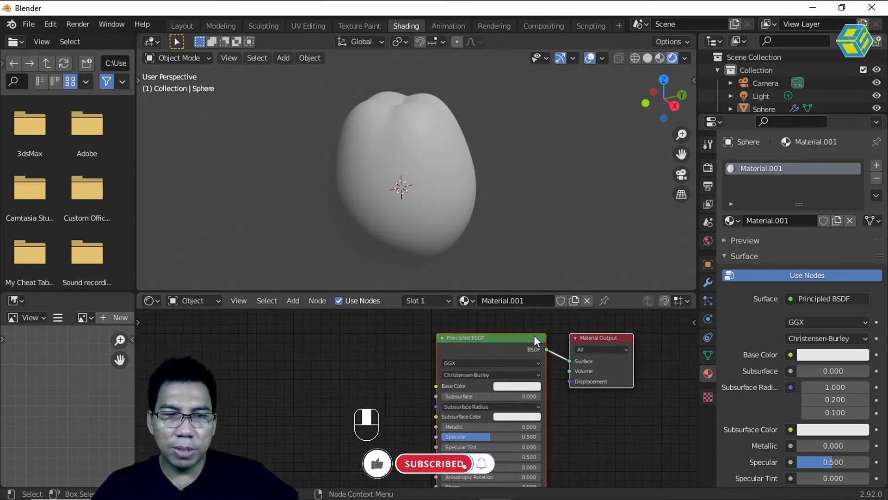
- Add an Image Texture node beside the Principled BSDF and connect its Color output to Base Color
{"action": "left_click", "coordinate": [293, 300]}
{"action": "left_click", "coordinate": [309, 317]}
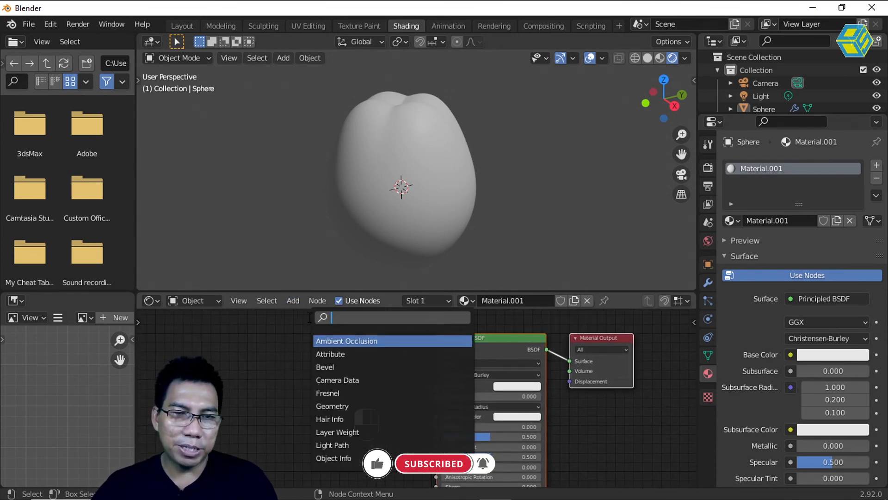
{"action": "type", "text": "im"}
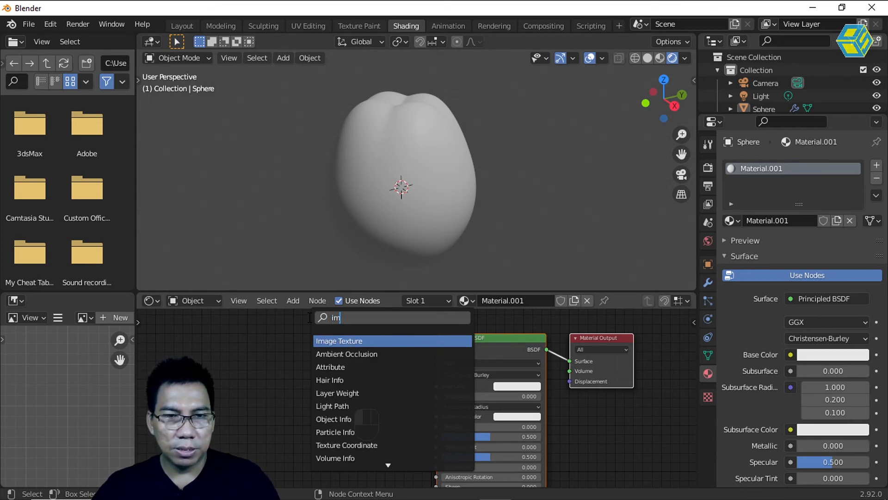
{"action": "type", "text": "a"}
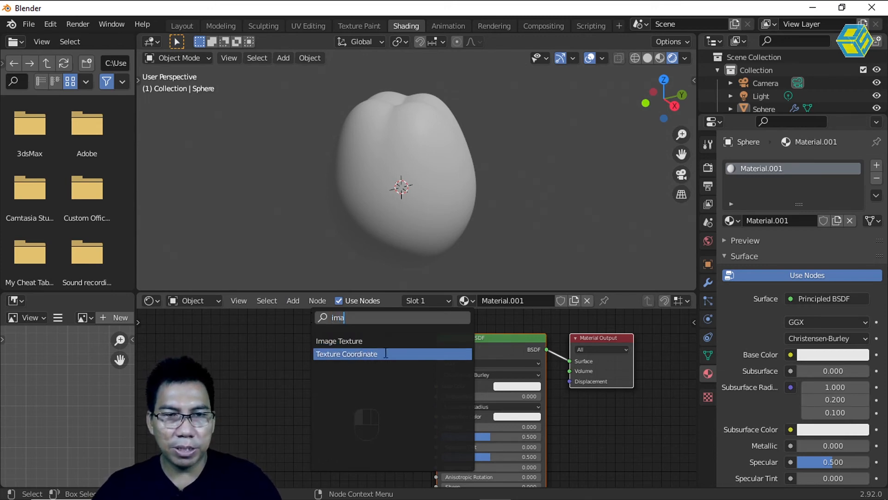
{"action": "left_click", "coordinate": [372, 341]}
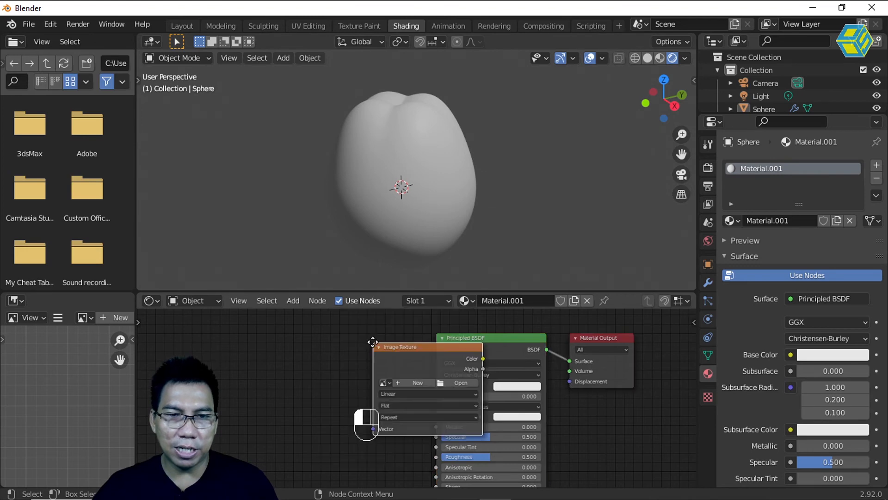
{"action": "left_click", "coordinate": [267, 354]}
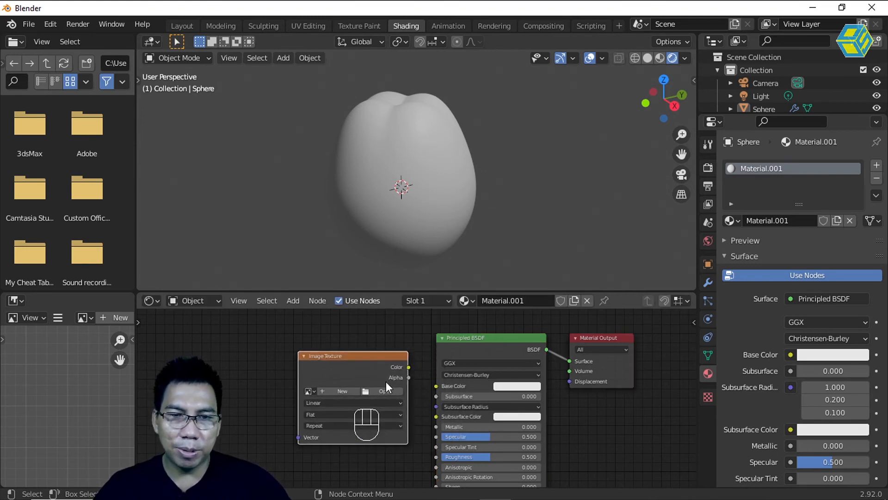
{"action": "left_click_drag", "start_coordinate": [387, 357], "coordinate": [435, 387]}
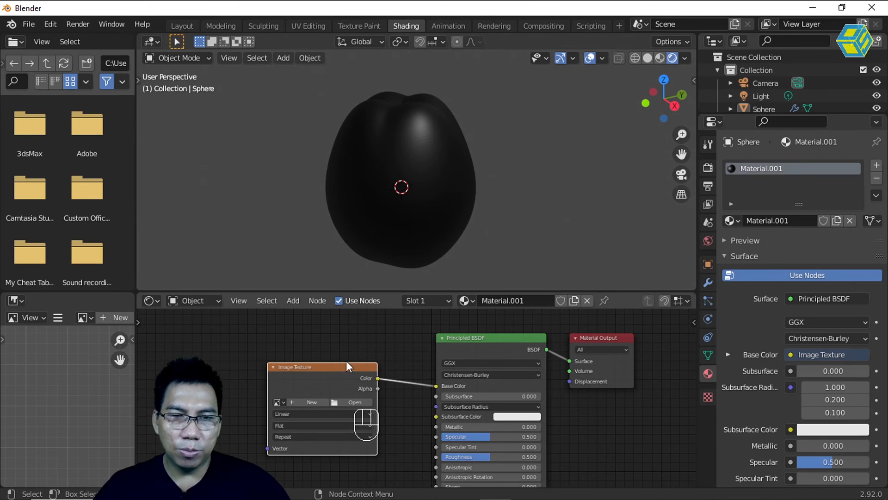
- Load texture apel jd.jpg into the Image Texture node and check the textured fruit from different angles
{"action": "middle_click_drag", "start_coordinate": [397, 358], "coordinate": [484, 353]}
{"action": "scroll", "coordinate": [483, 351], "scroll_direction": "up", "scroll_amount": 1}
{"action": "scroll", "coordinate": [446, 382], "scroll_direction": "up", "scroll_amount": 1}
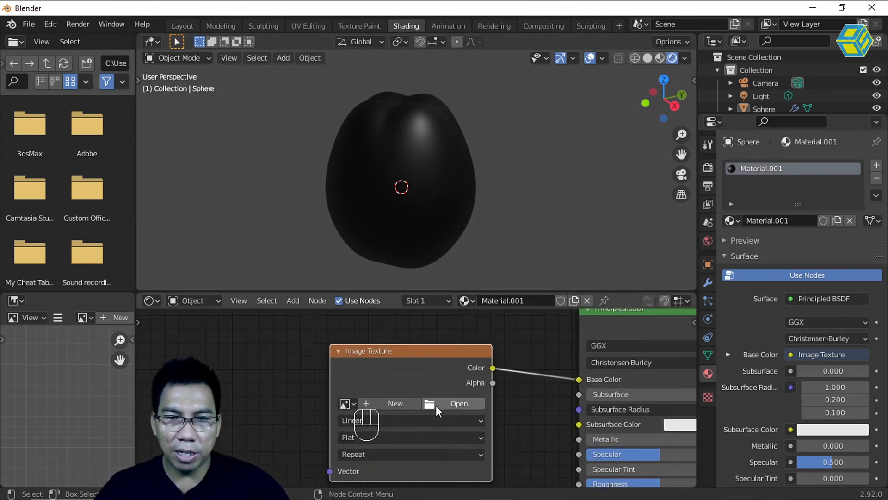
{"action": "scroll", "coordinate": [467, 394], "scroll_direction": "up", "scroll_amount": 2}
{"action": "left_click", "coordinate": [469, 407]}
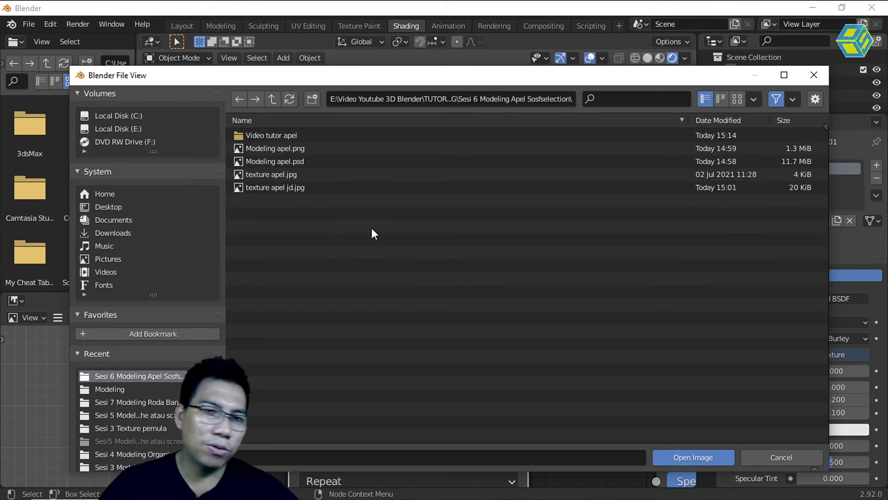
{"action": "left_click", "coordinate": [263, 188]}
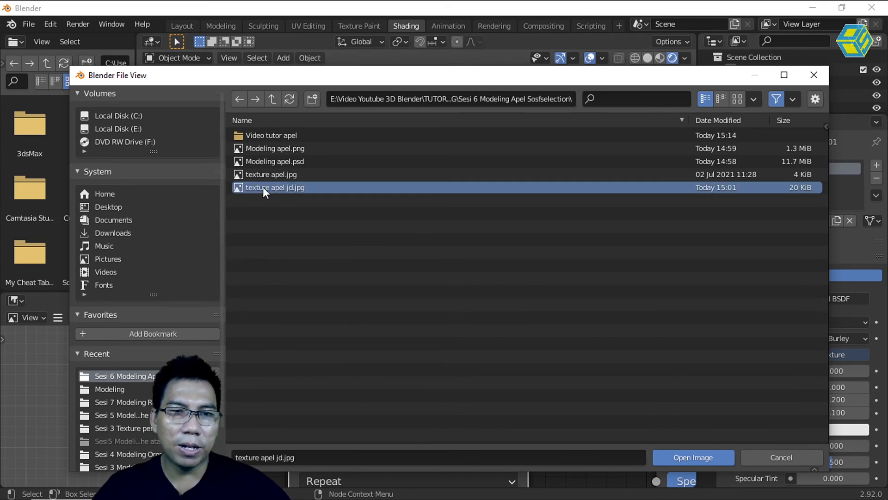
{"action": "left_click", "coordinate": [678, 457]}
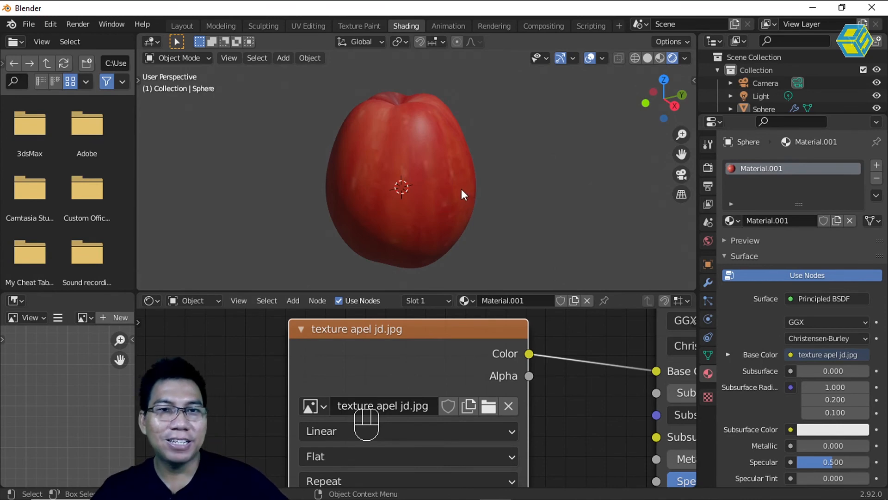
{"action": "middle_click_drag", "start_coordinate": [463, 185], "coordinate": [428, 174]}
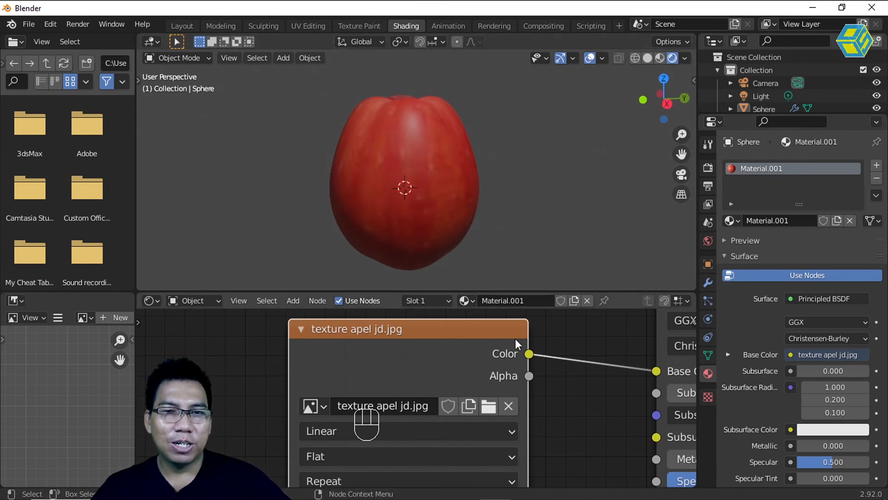
{"action": "scroll", "coordinate": [542, 385], "scroll_direction": "down", "scroll_amount": 3}
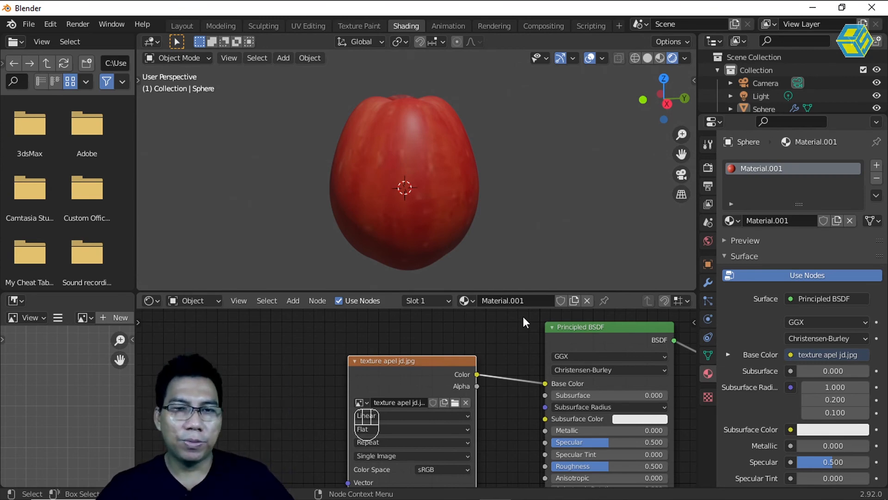
{"action": "middle_click_drag", "start_coordinate": [512, 235], "coordinate": [523, 259]}
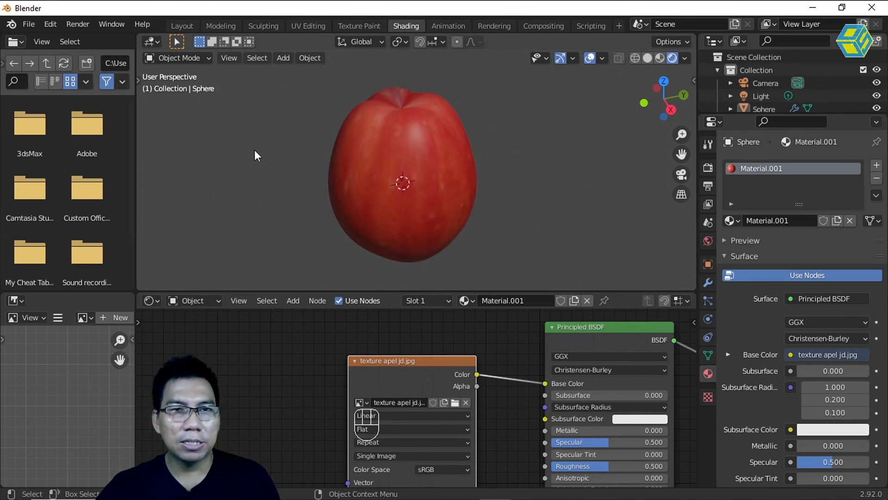
- Switch to the Layout workspace and display its viewport in Rendered shading, viewing the lit side of the apple
{"action": "left_click", "coordinate": [177, 23]}
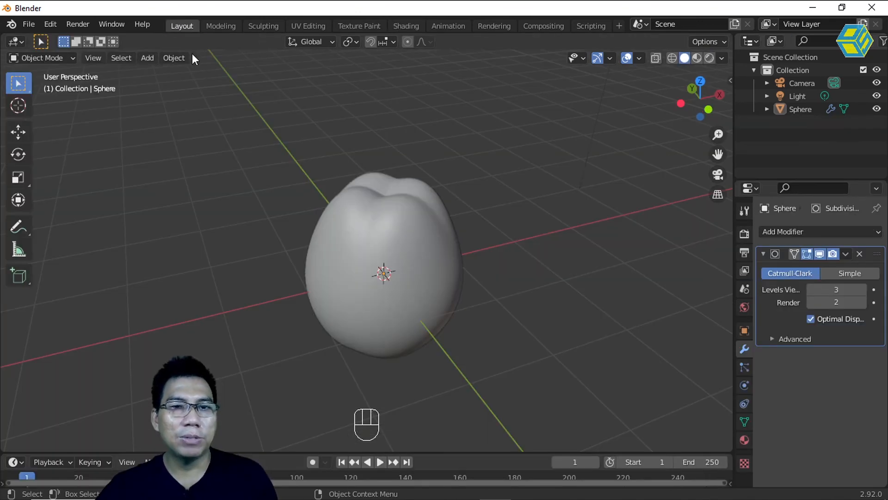
{"action": "left_click", "coordinate": [709, 58]}
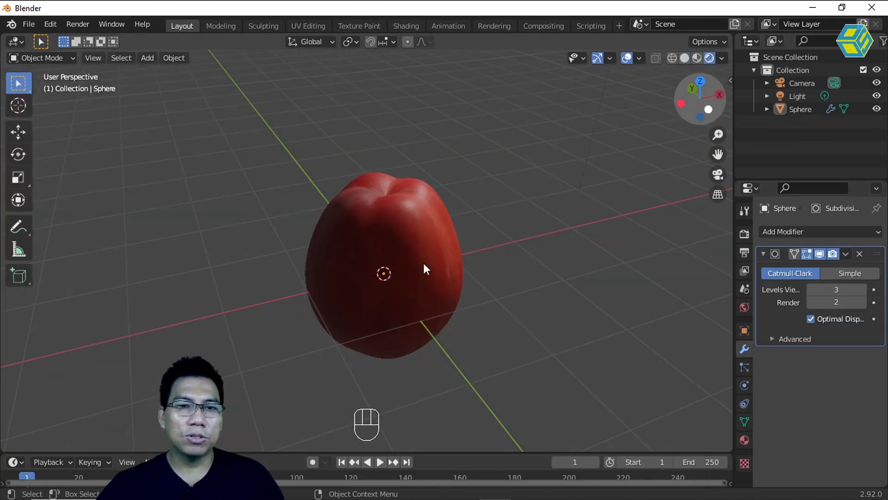
{"action": "mouse_move", "coordinate": [524, 266]}
{"action": "middle_mouse_down"}
{"action": "mouse_move", "coordinate": [419, 278]}
{"action": "mouse_move", "coordinate": [429, 278]}
{"action": "middle_mouse_up"}
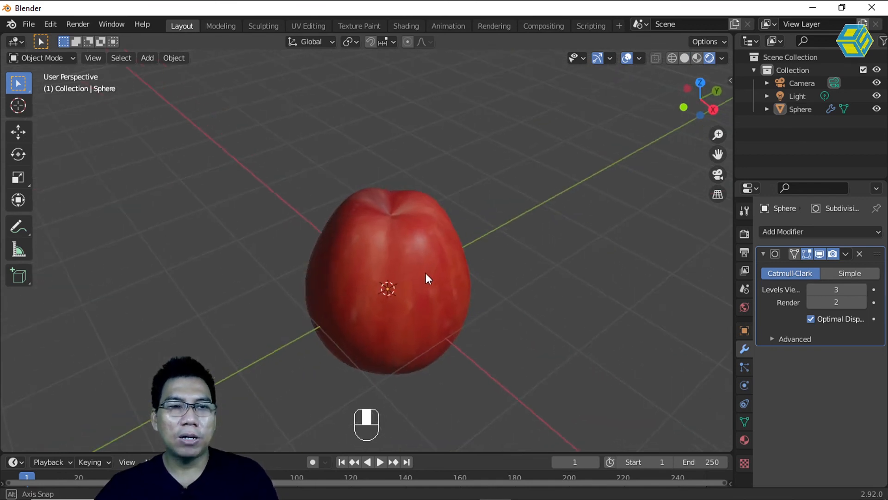
- Duplicate the apple and place the copy behind the original along the positive global Y axis
{"action": "left_click", "coordinate": [396, 245]}
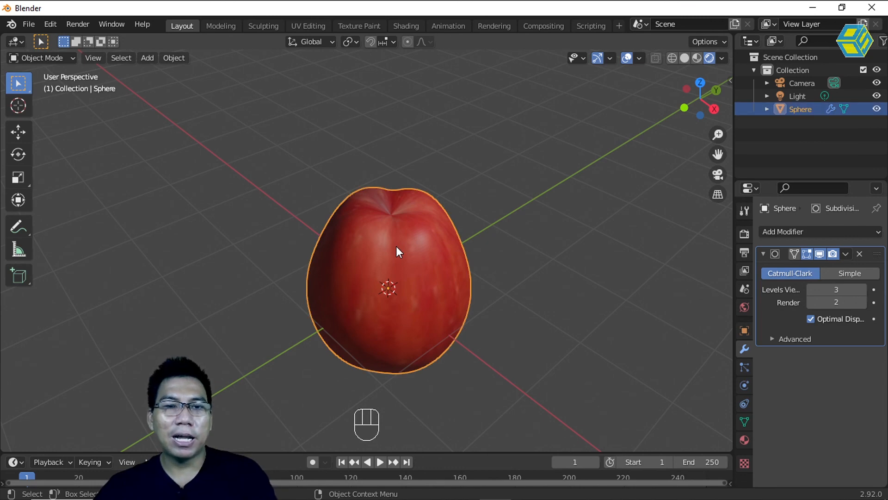
{"action": "key", "text": "shift"}
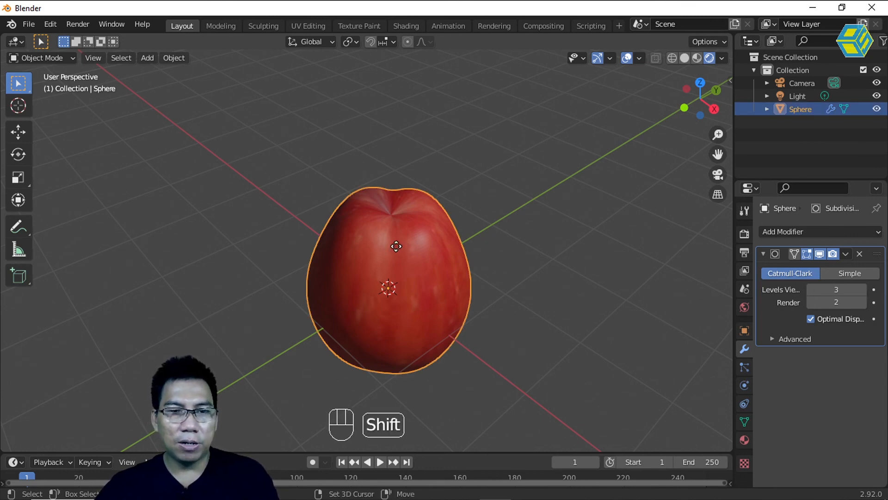
{"action": "key", "text": "shift+d"}
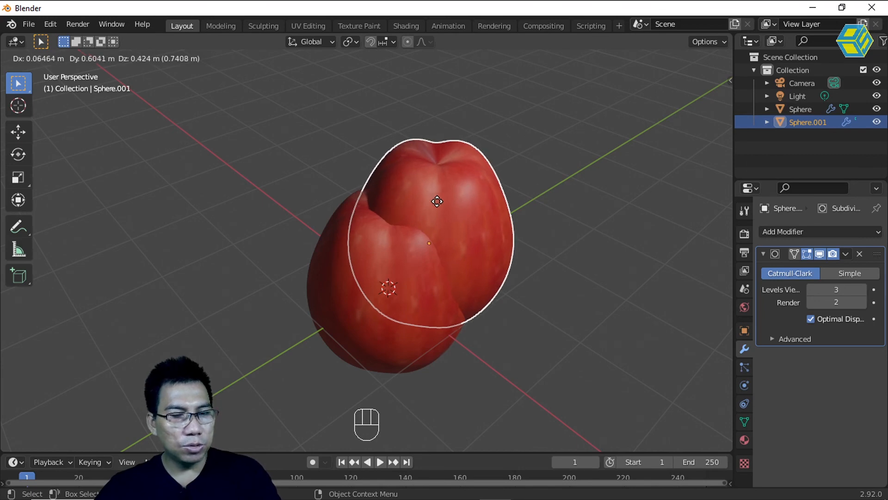
{"action": "key", "text": "y"}
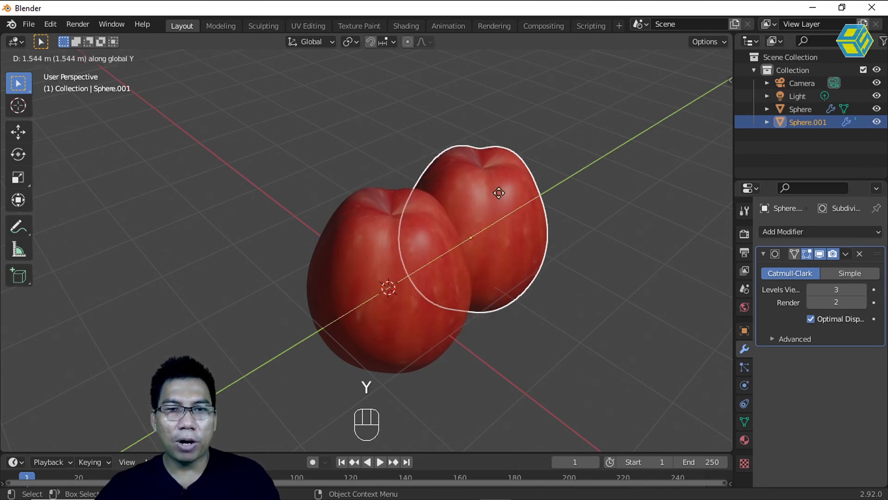
{"action": "left_click", "coordinate": [496, 198]}
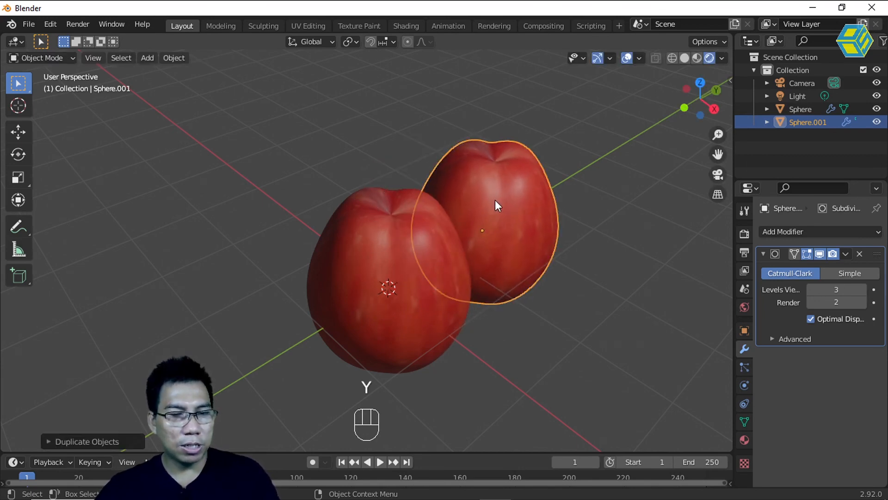
- Duplicate the second apple and place the new copy along the negative global X axis
{"action": "key", "text": "shift"}
{"action": "key", "text": "shift+d"}
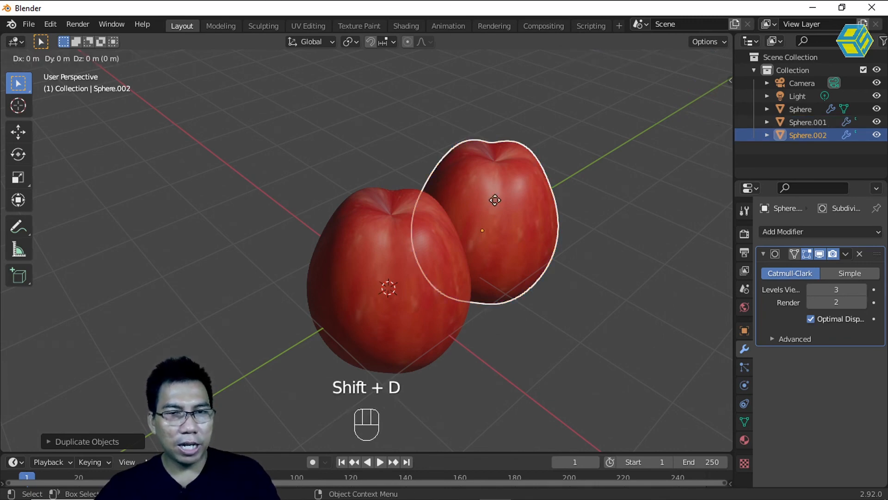
{"action": "key", "text": "x"}
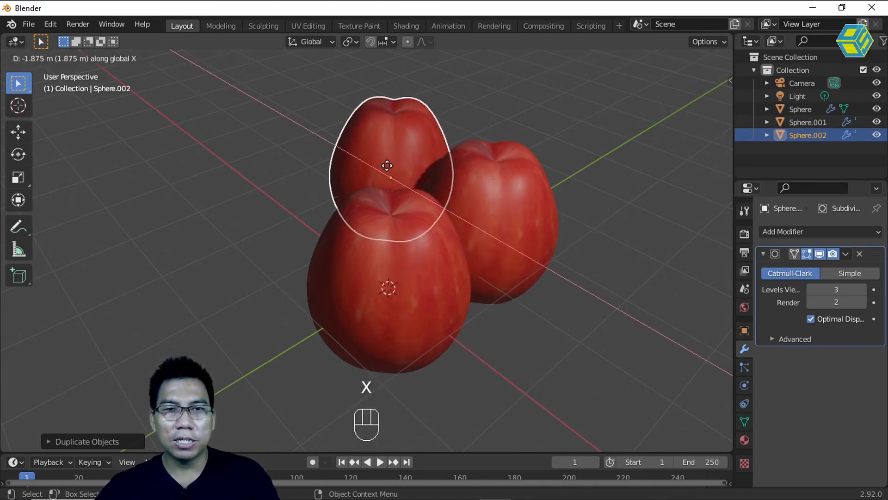
{"action": "left_click", "coordinate": [378, 165]}
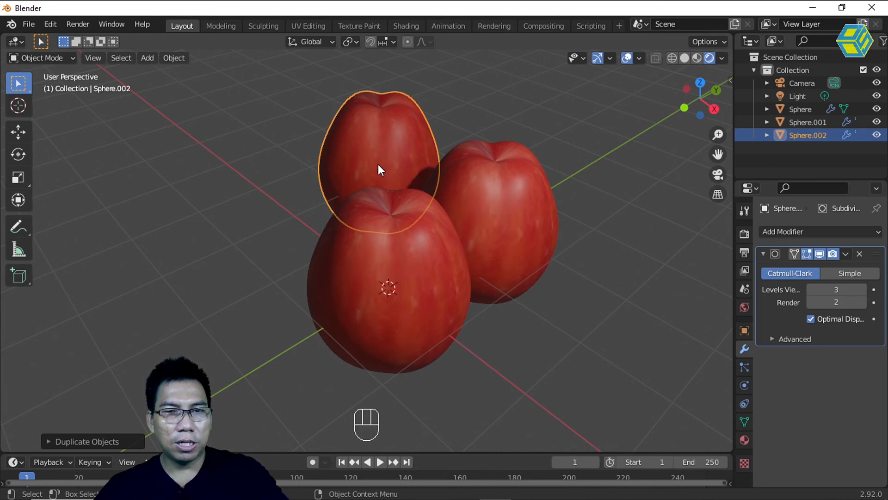
- Move the third apple about -0.65 m along Y and bring it closer to the others along positive X
{"action": "key", "text": "g"}
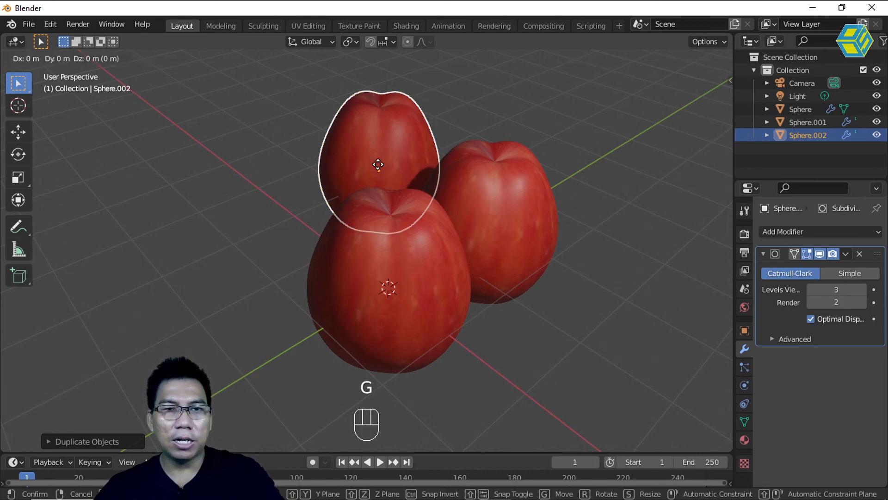
{"action": "key", "text": "y"}
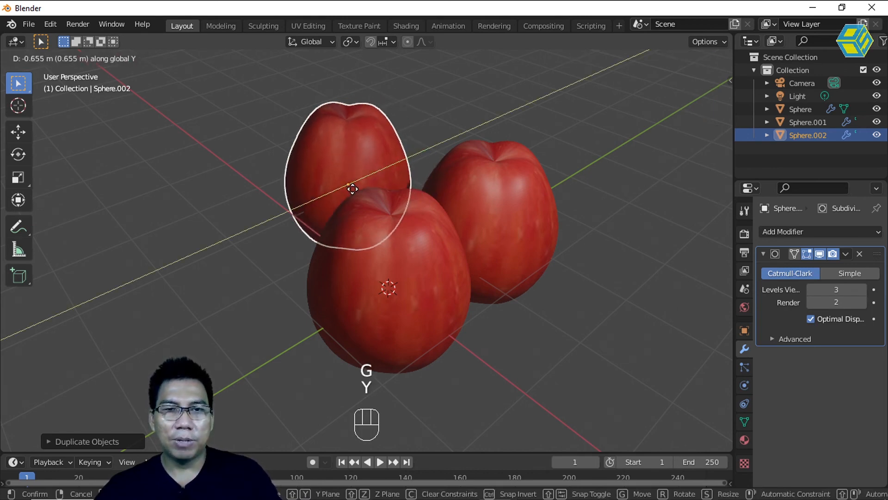
{"action": "left_click", "coordinate": [354, 189]}
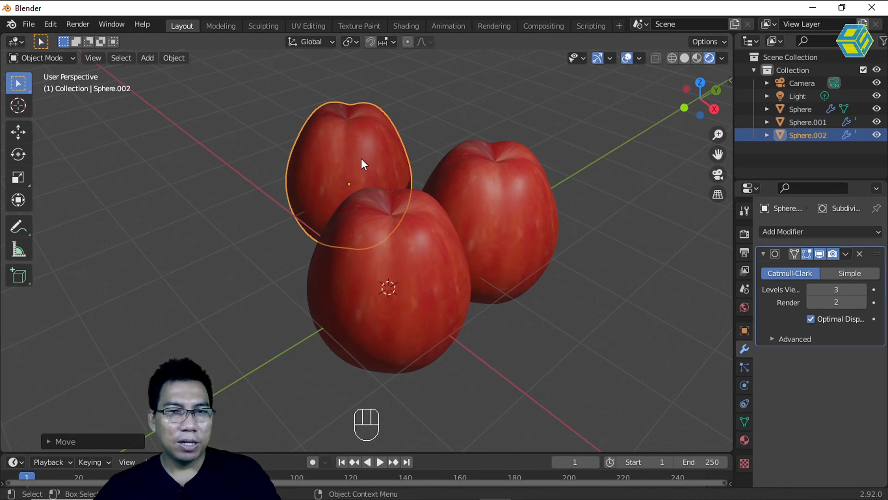
{"action": "key", "text": "g"}
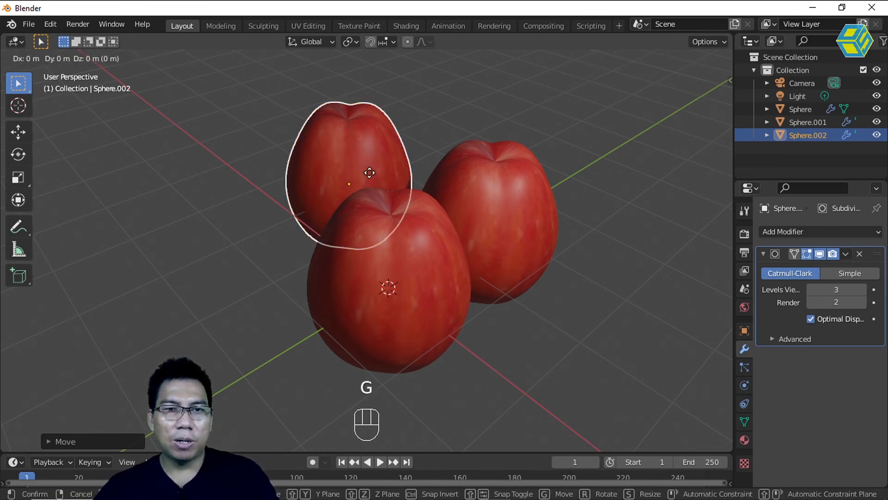
{"action": "key", "text": "x"}
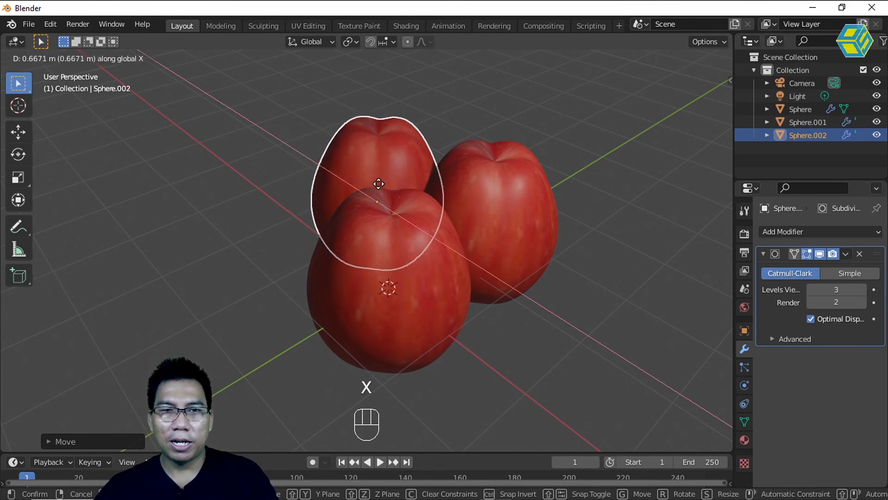
{"action": "left_click", "coordinate": [404, 198]}
- Frame the three apples closely in the viewport and clear the selection
{"action": "middle_click_drag", "start_coordinate": [440, 278], "coordinate": [535, 245]}
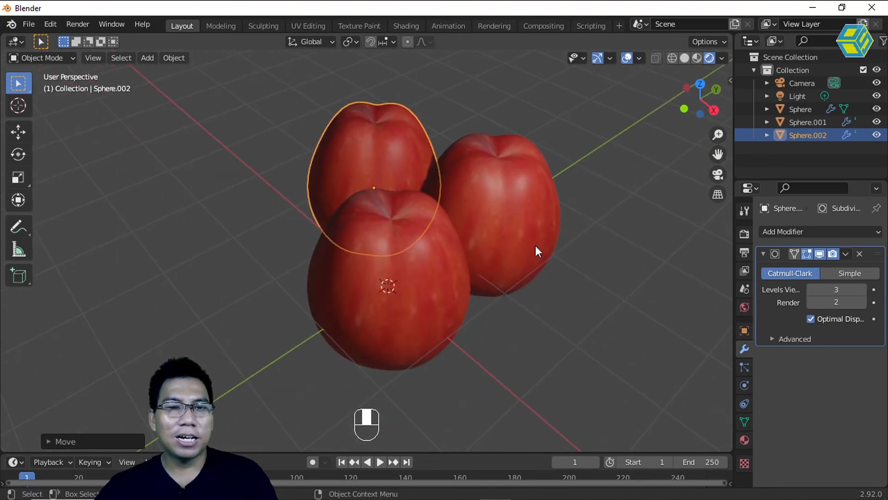
{"action": "middle_click_drag", "start_coordinate": [534, 291], "coordinate": [465, 285], "text": "shift"}
{"action": "scroll", "coordinate": [494, 274], "scroll_direction": "up", "scroll_amount": 2}
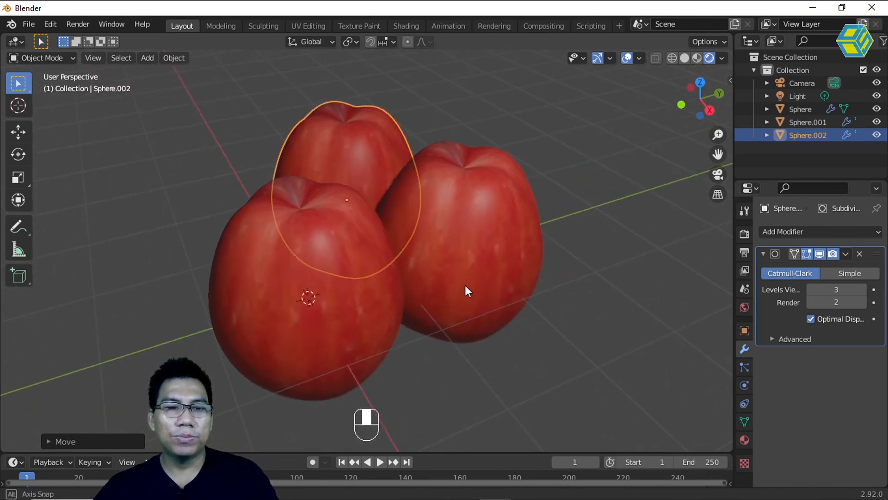
{"action": "left_click", "coordinate": [577, 342]}
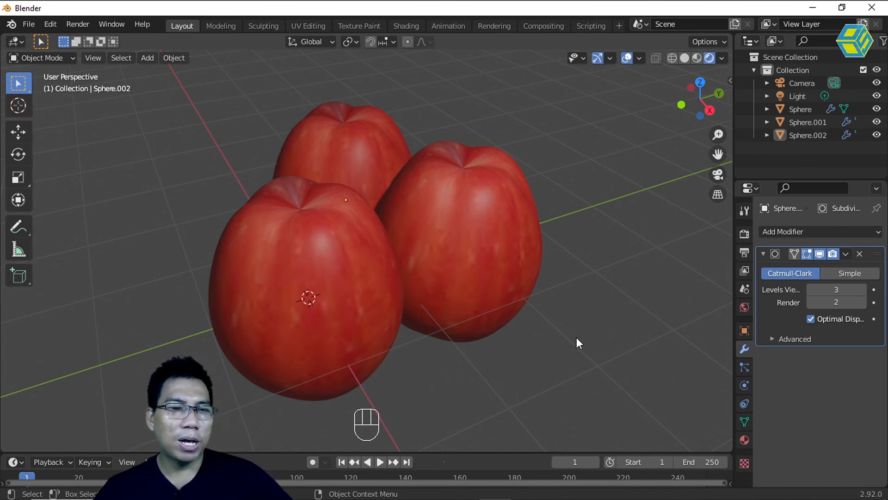